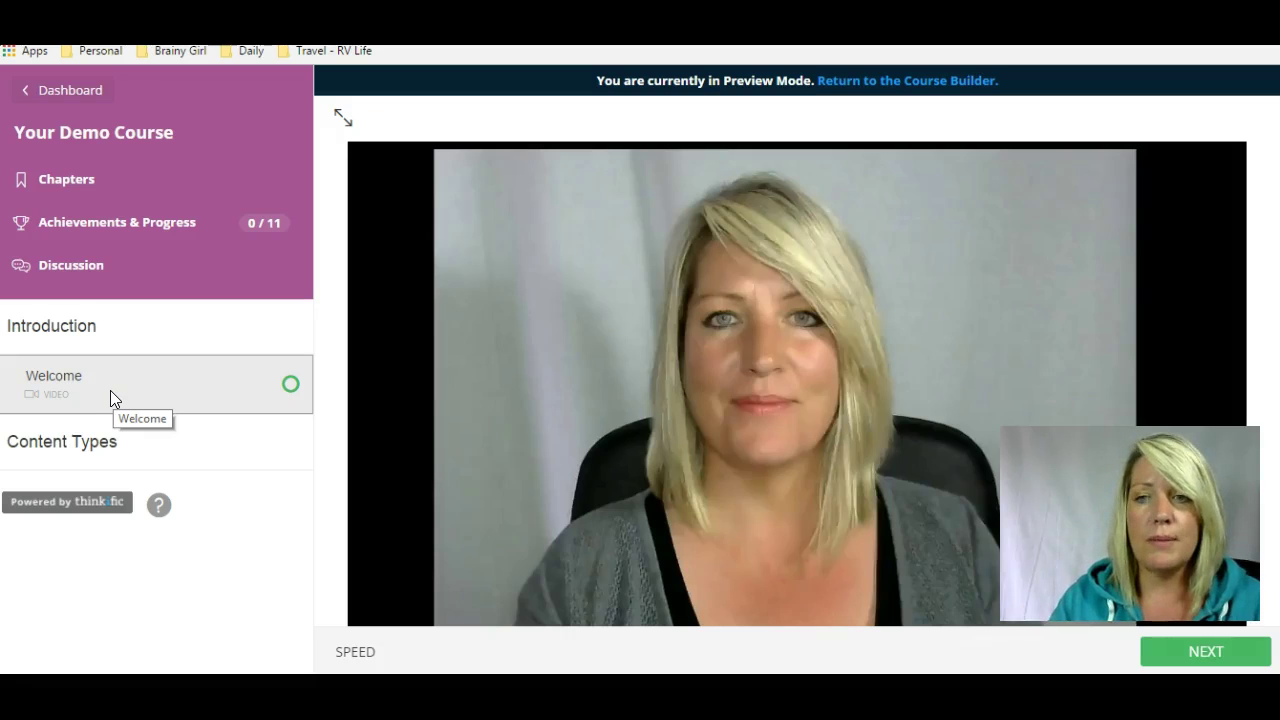
Play and pause the Welcome video, then expand the Content Types chapter in the sidebar
left_click(369, 624)
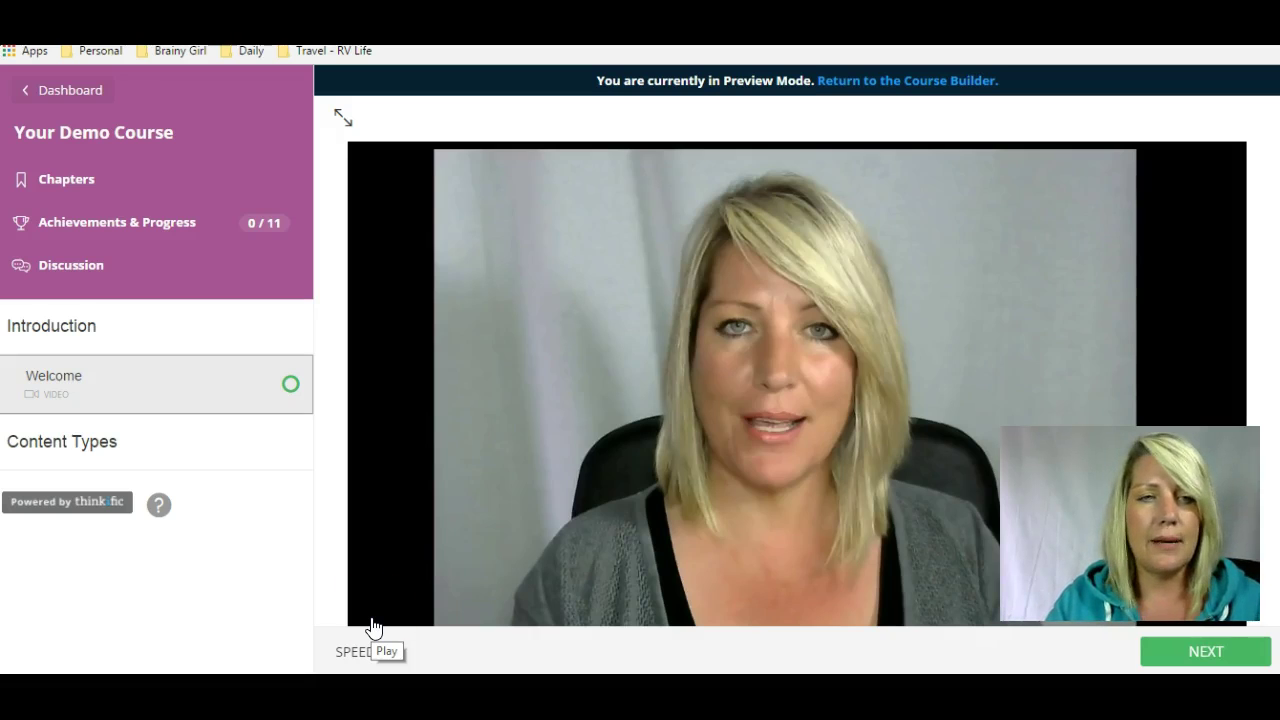
left_click(679, 321)
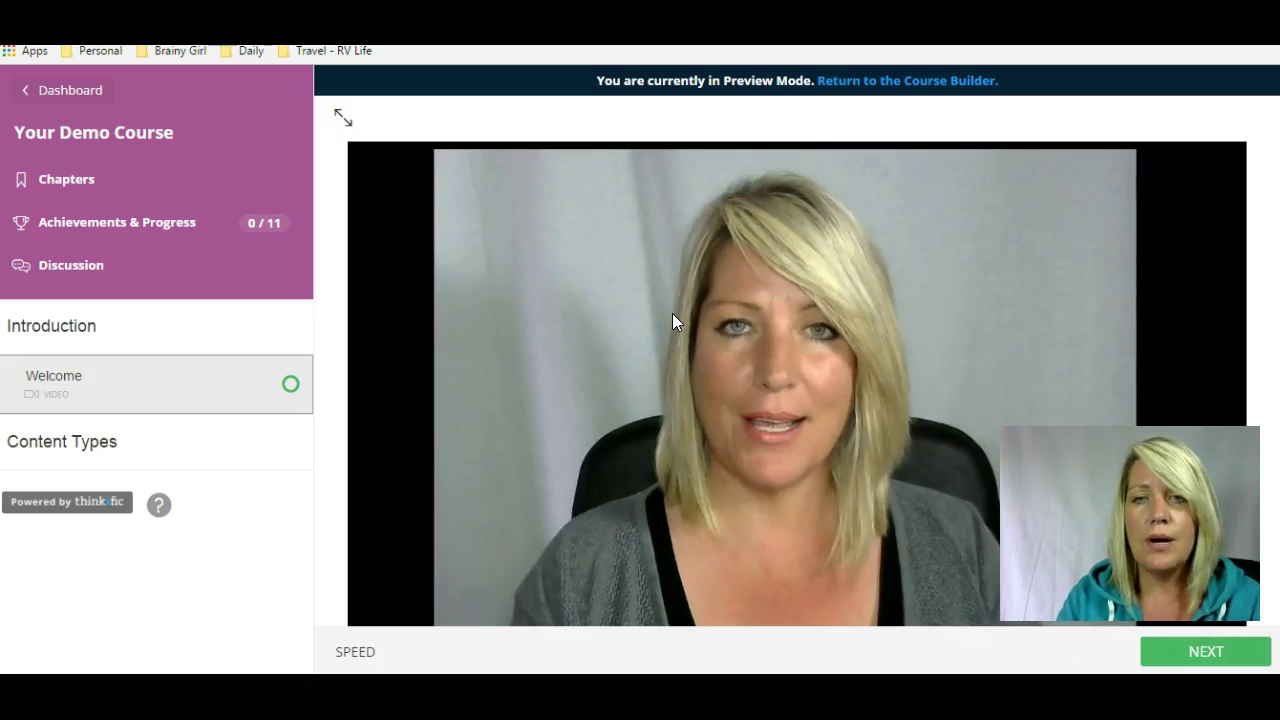
left_click(95, 441)
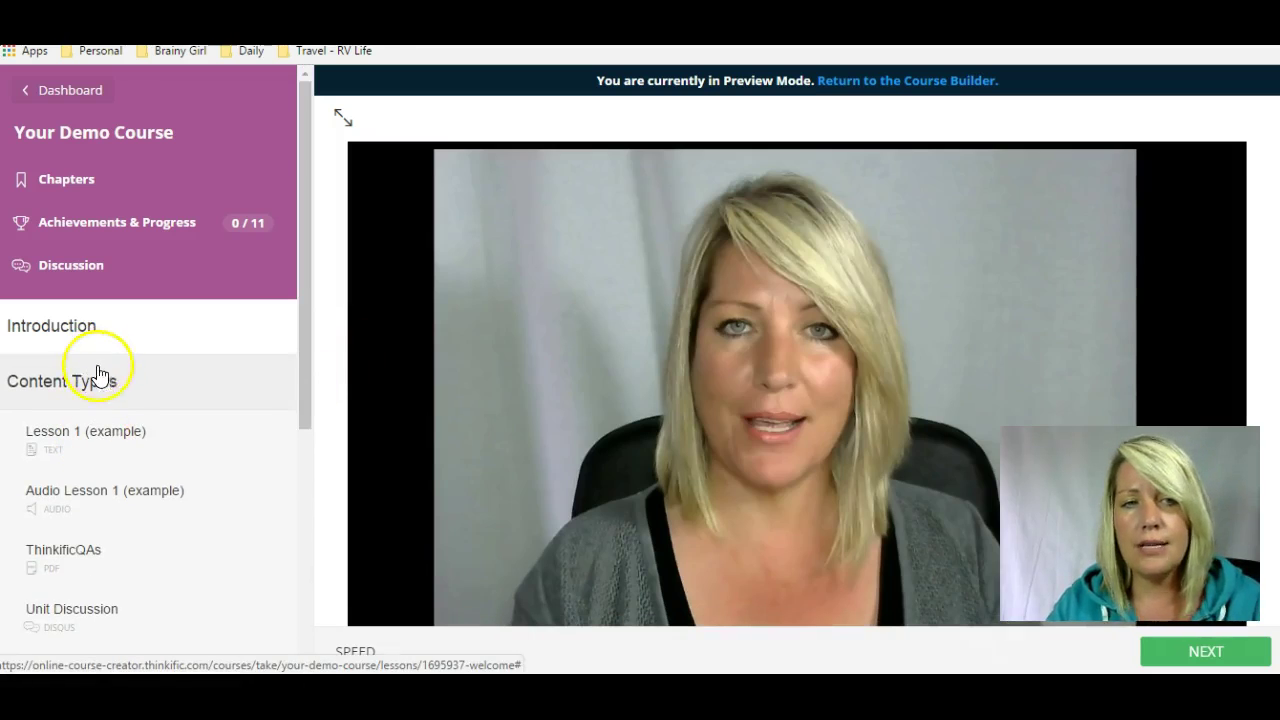
left_click(104, 446)
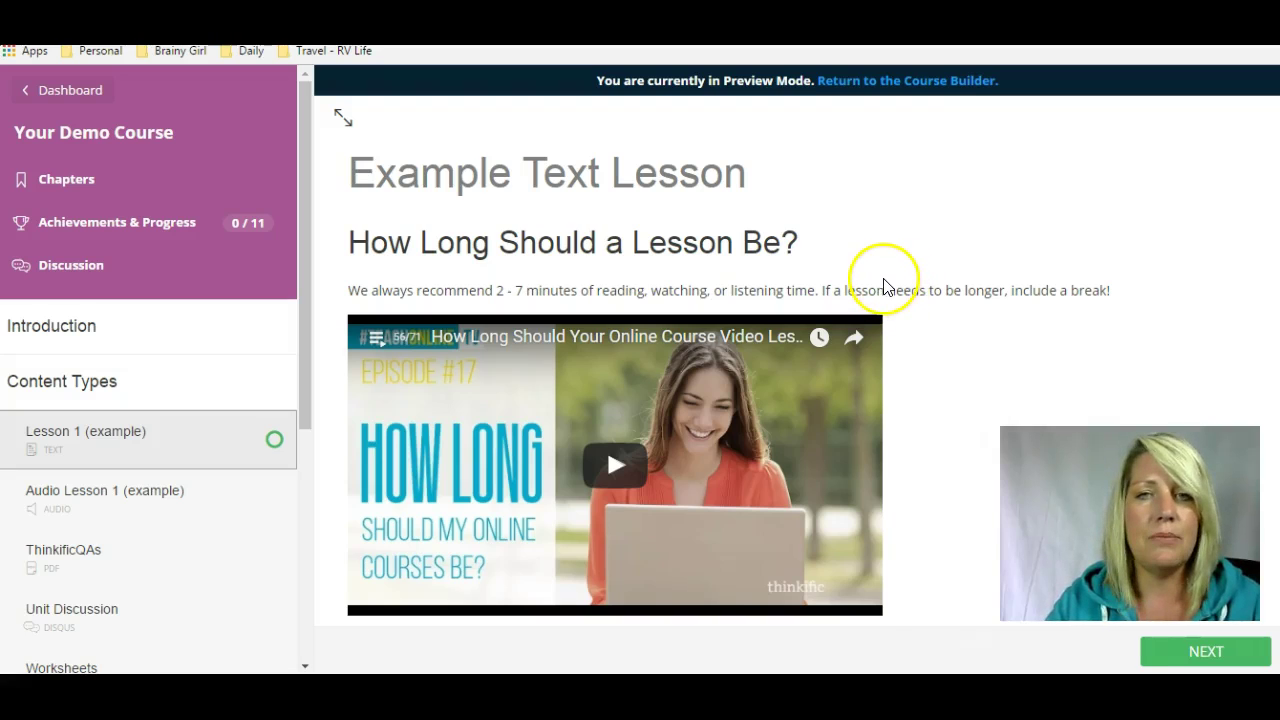
Highlight the Example Text Lesson's title, heading and paragraph, then clear the selection
left_click_drag(1116, 288, 333, 176)
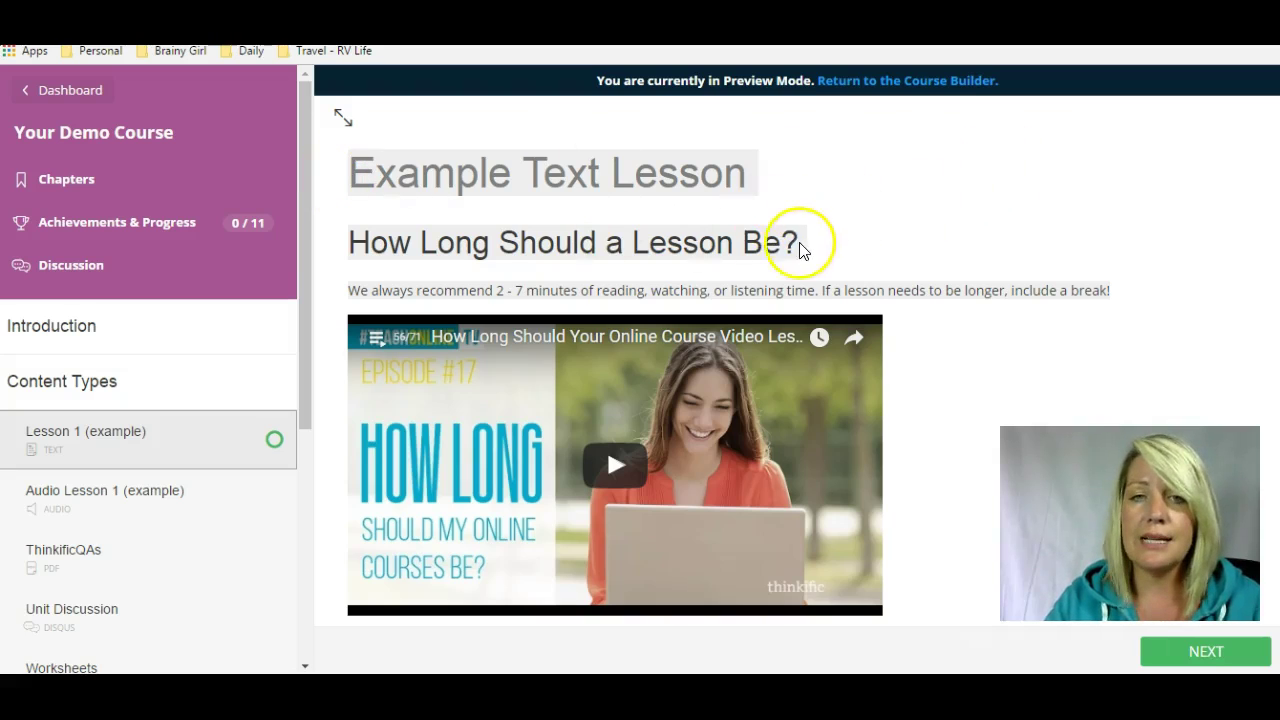
left_click(960, 319)
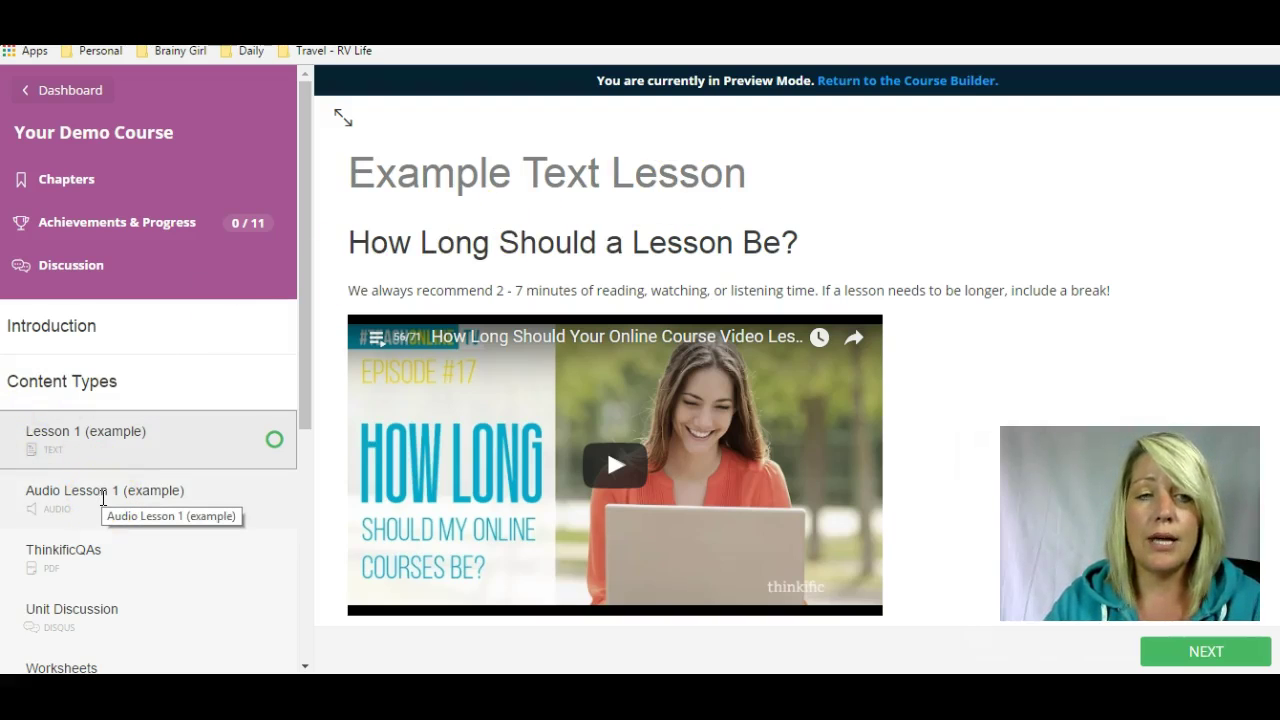
left_click(103, 497)
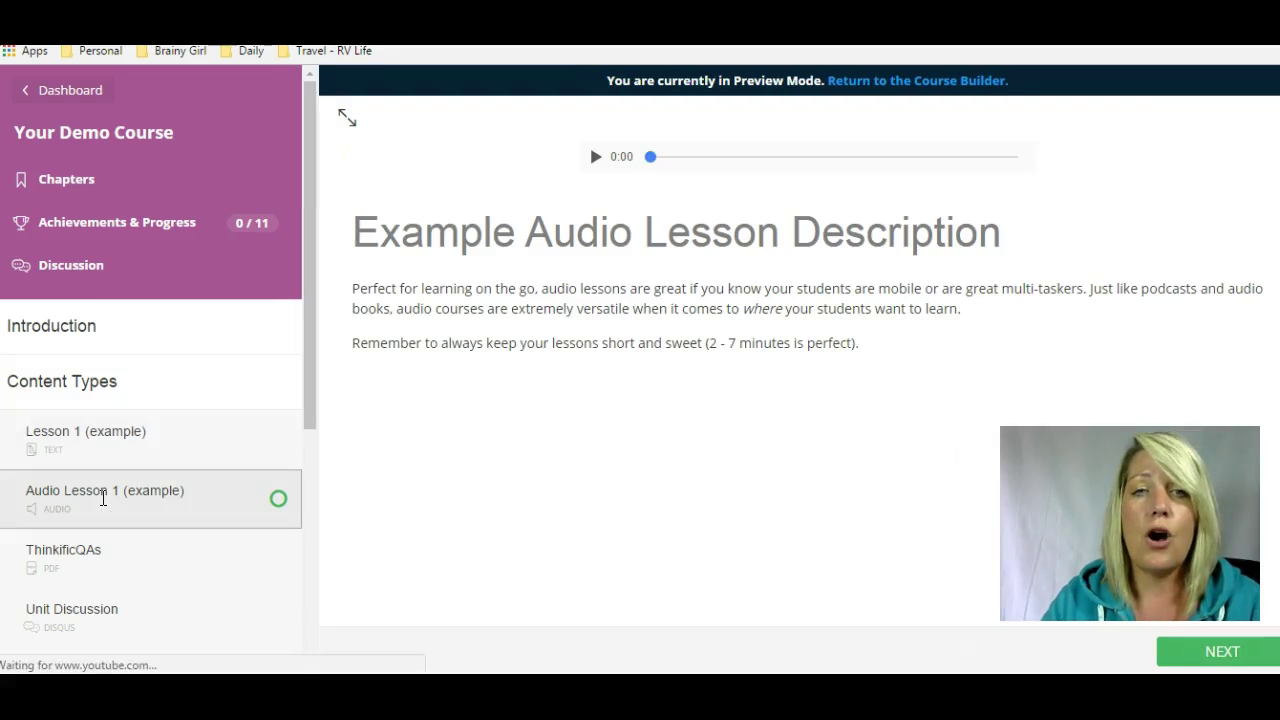
Play Audio Lesson 1, pause it at 0:08 of 0:16, and download the recording
left_click(561, 406)
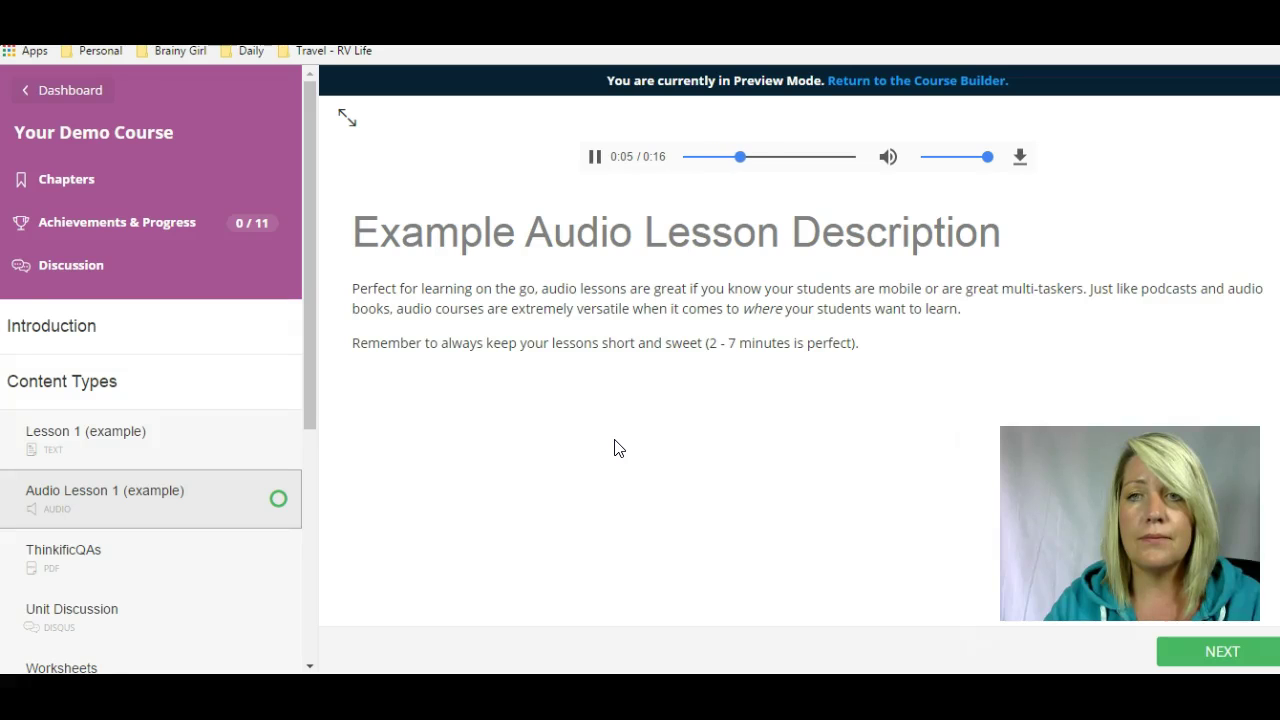
left_click(595, 158)
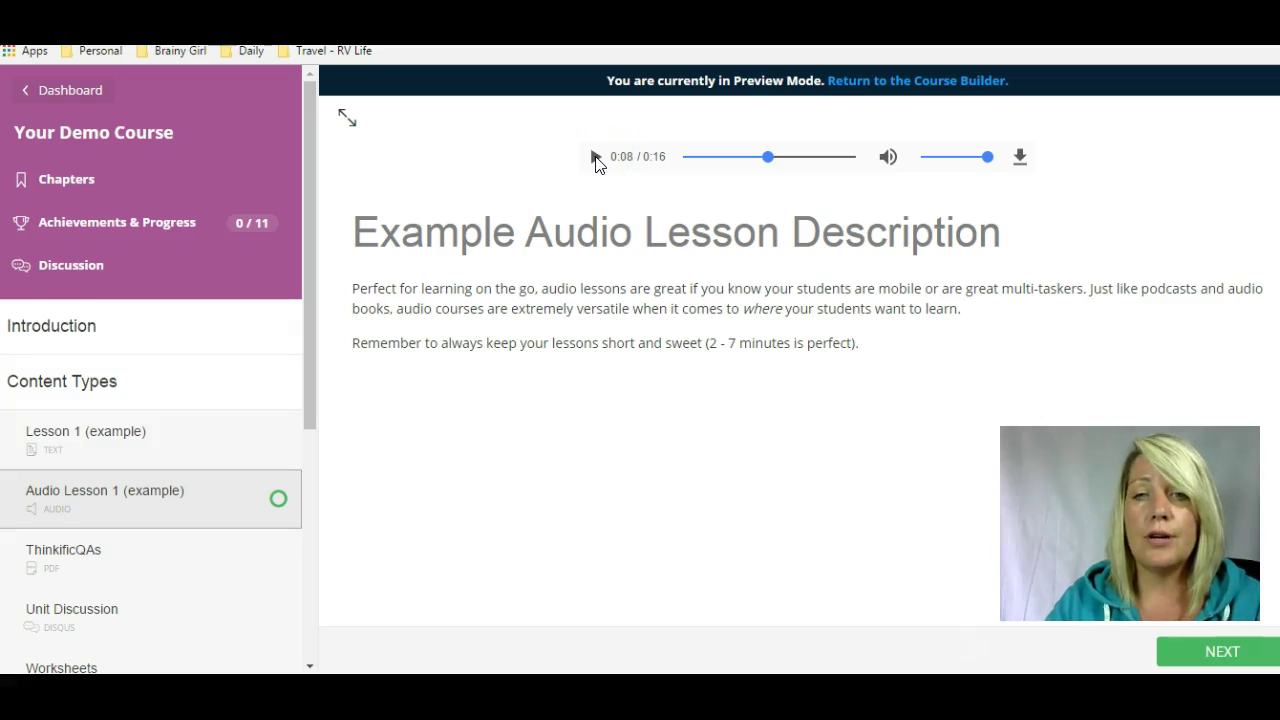
left_click(1020, 158)
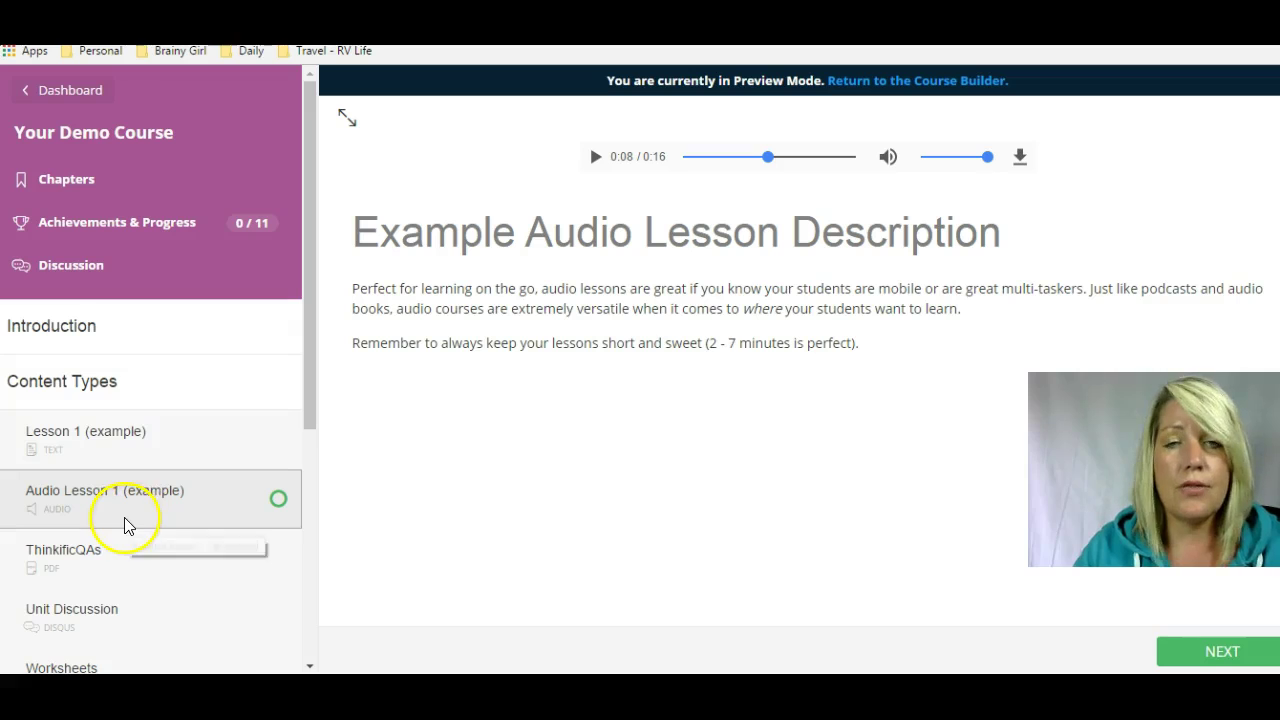
scroll(140, 412, "down", 2)
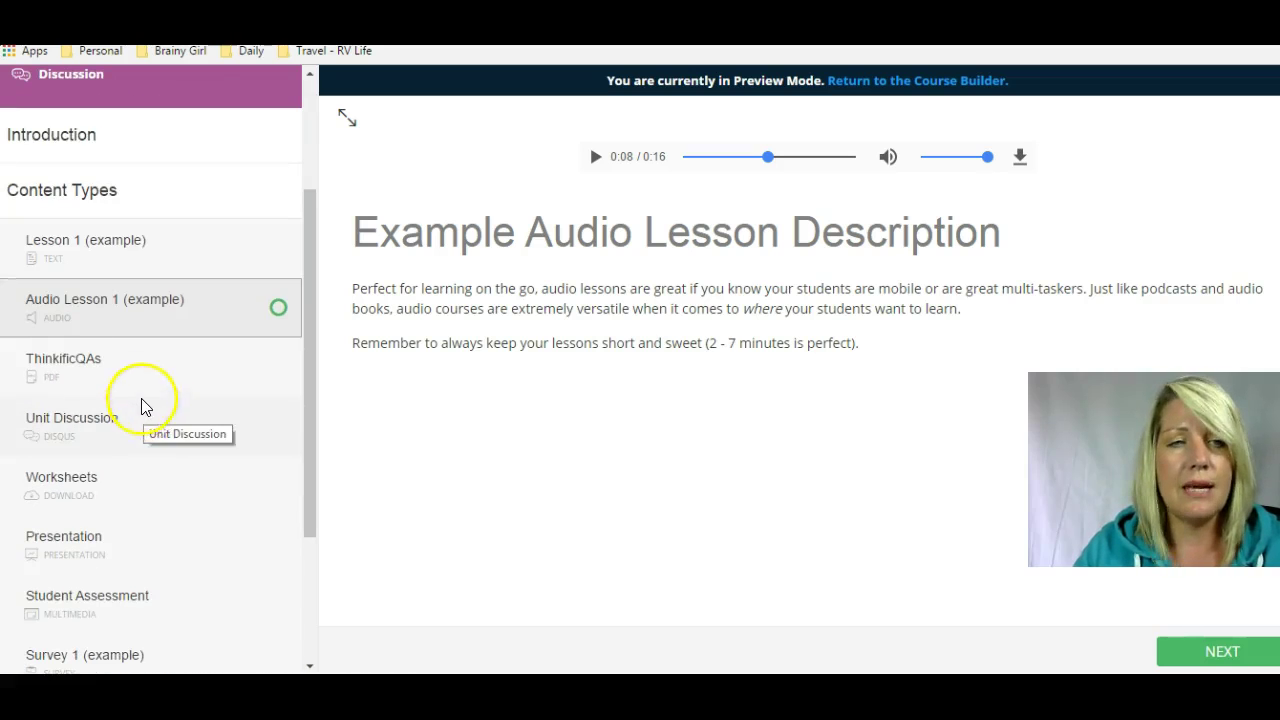
Open the ThinkificQAs PDF lesson, scroll through it, and download the PDF
left_click(118, 369)
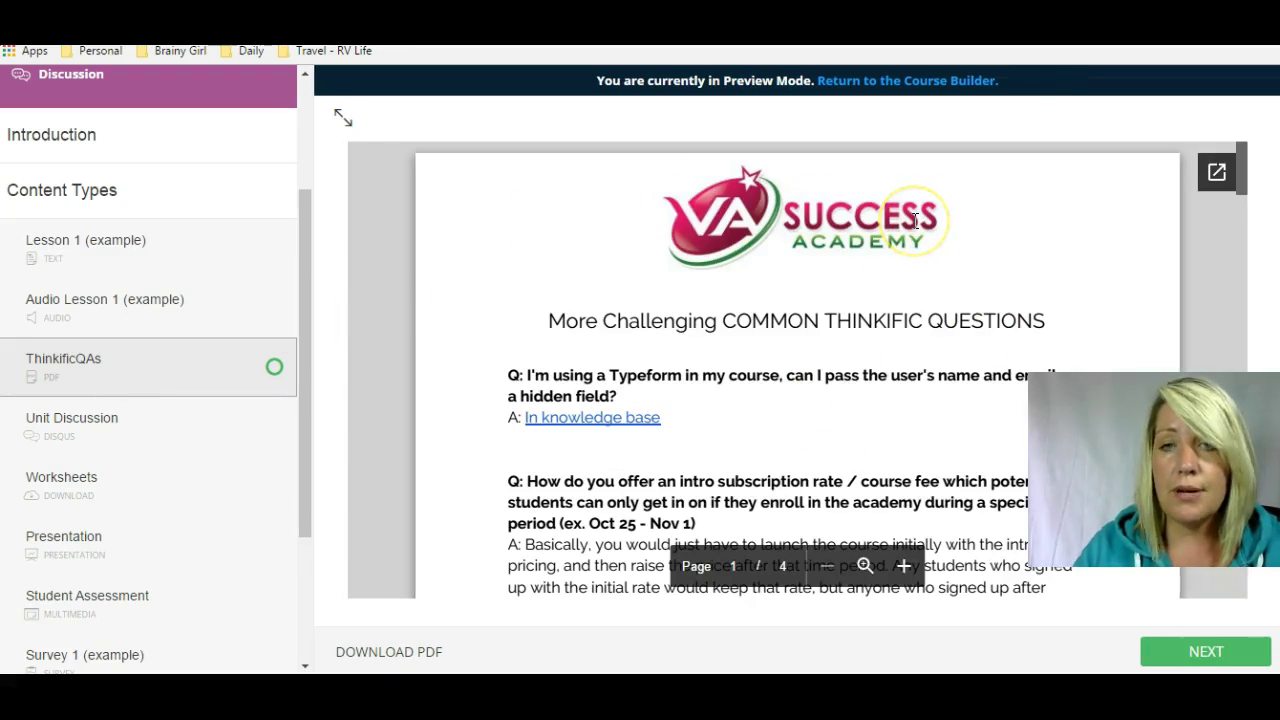
scroll(914, 220, "down", 1)
scroll(914, 218, "down", 1)
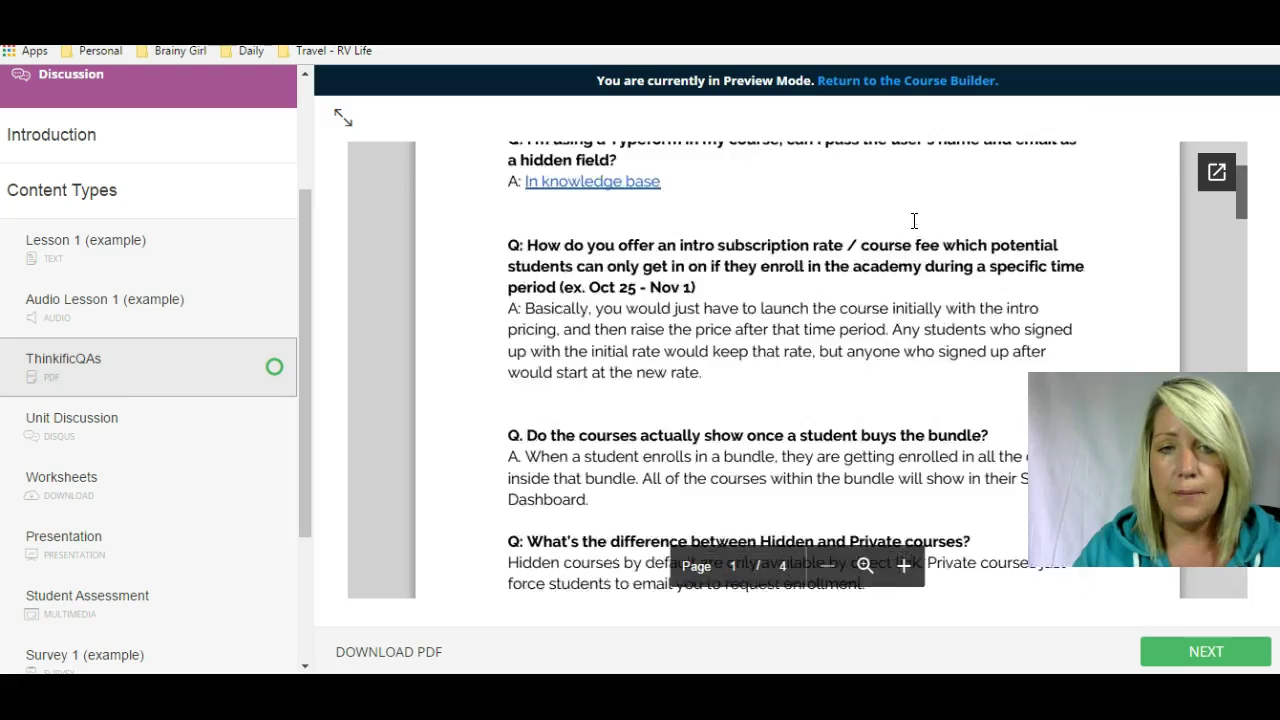
scroll(523, 371, "up", 3)
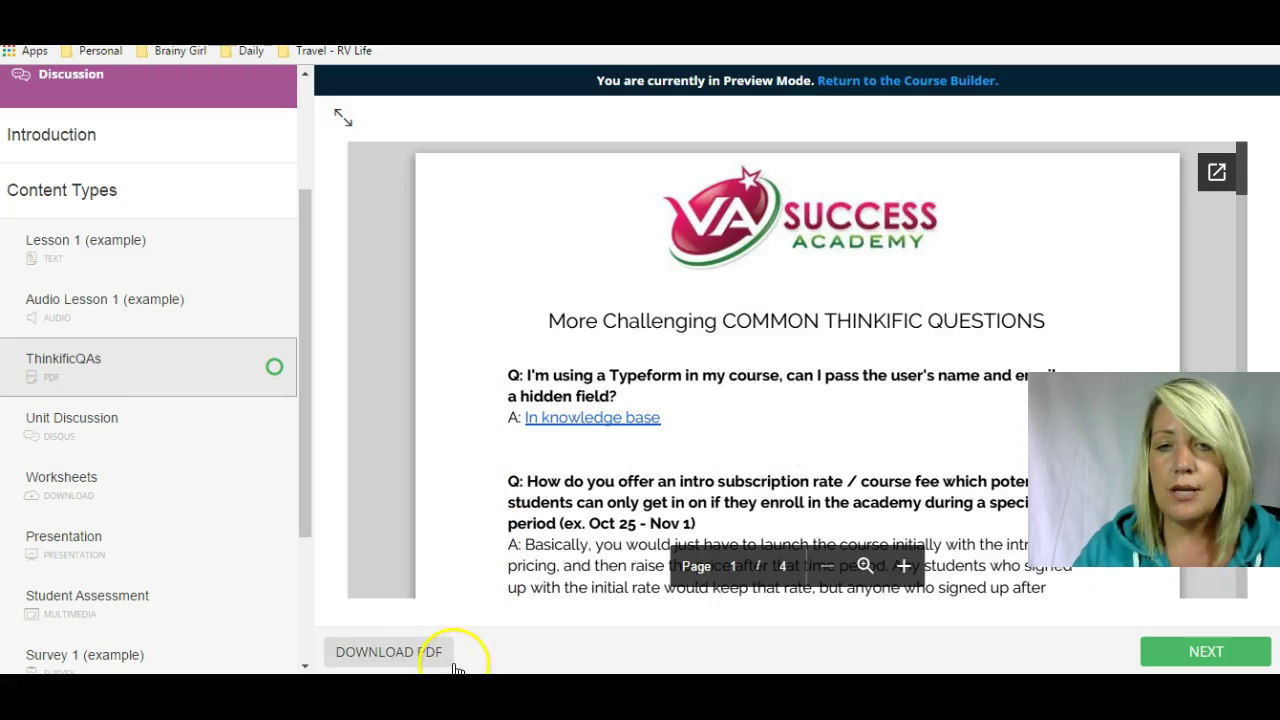
left_click(397, 662)
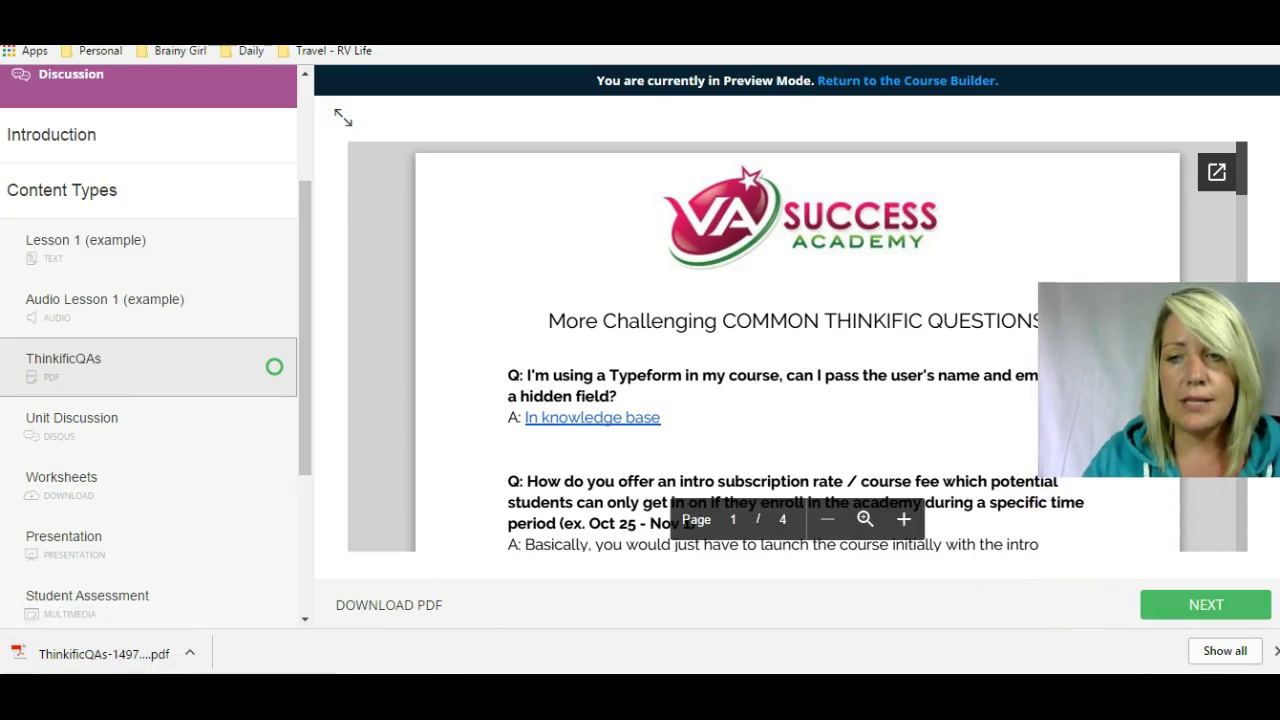
left_click(1272, 655)
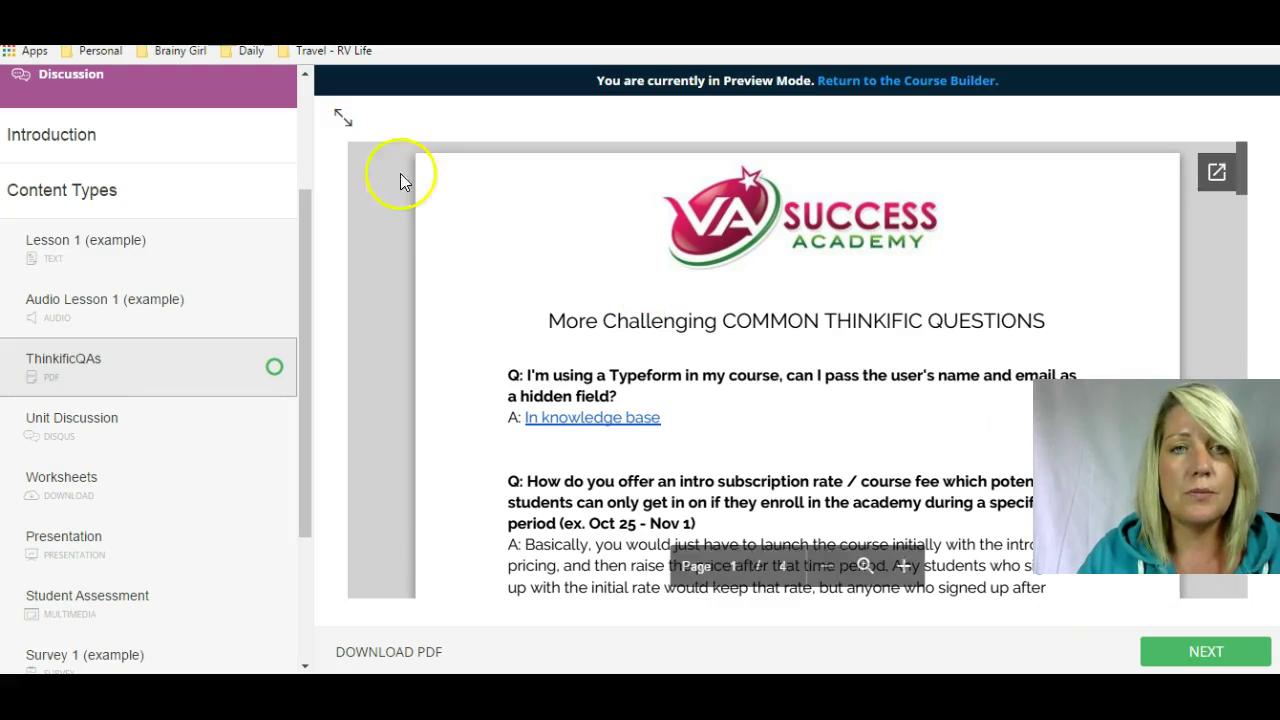
Expand the PDF lesson to full width, then return to the view with the lesson list
left_click(343, 120)
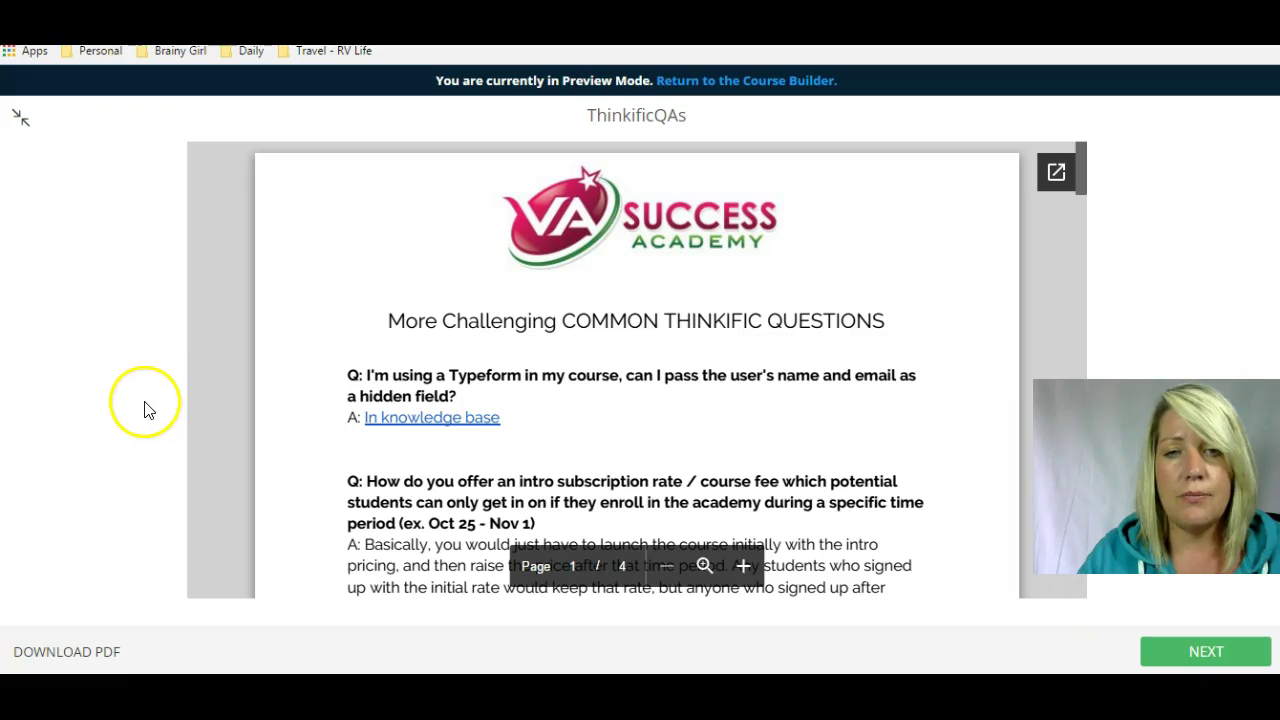
left_click(22, 122)
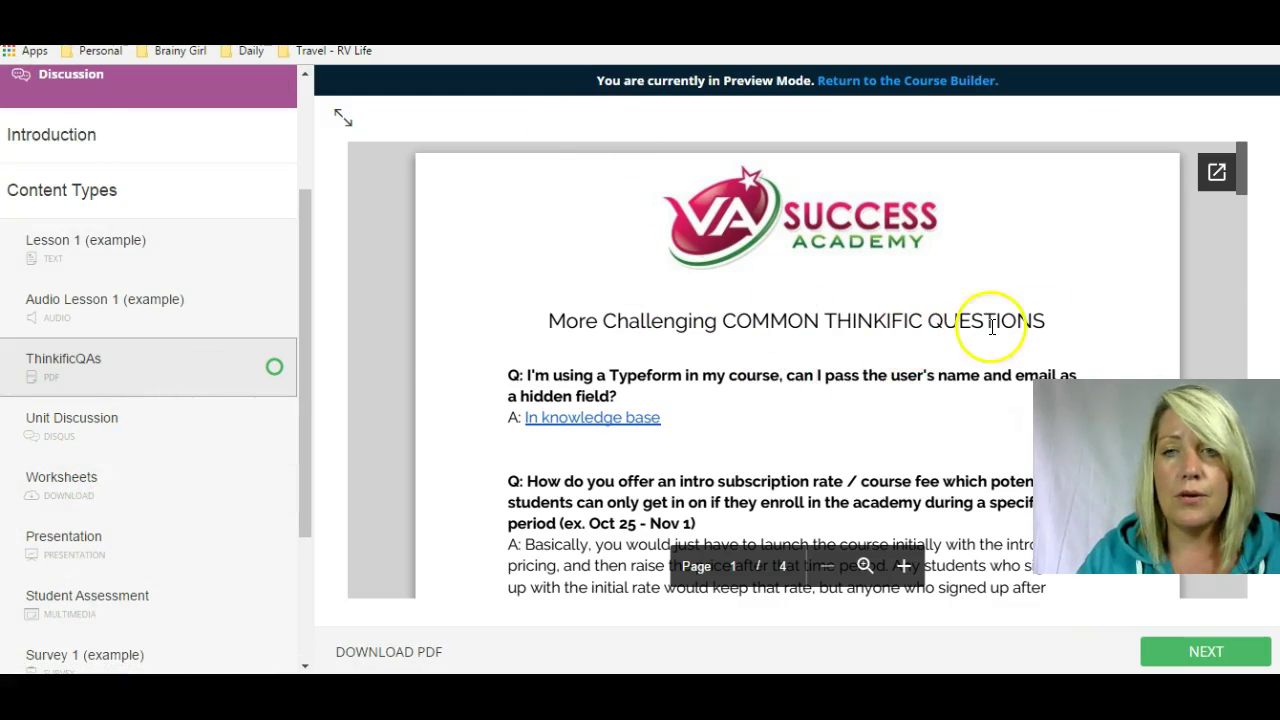
left_click(116, 420)
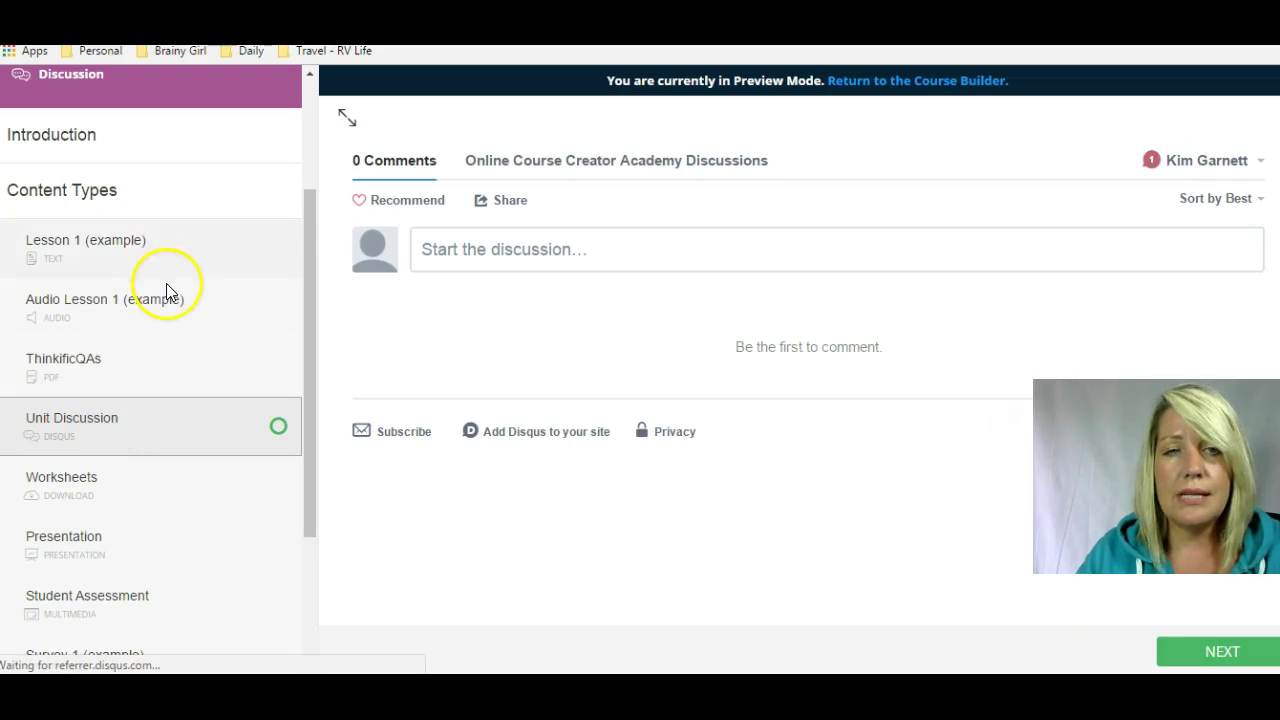
View the Unit Discussion's empty Disqus thread, then open the Worksheets download lesson
scroll(167, 288, "down", 1)
scroll(167, 292, "down", 1)
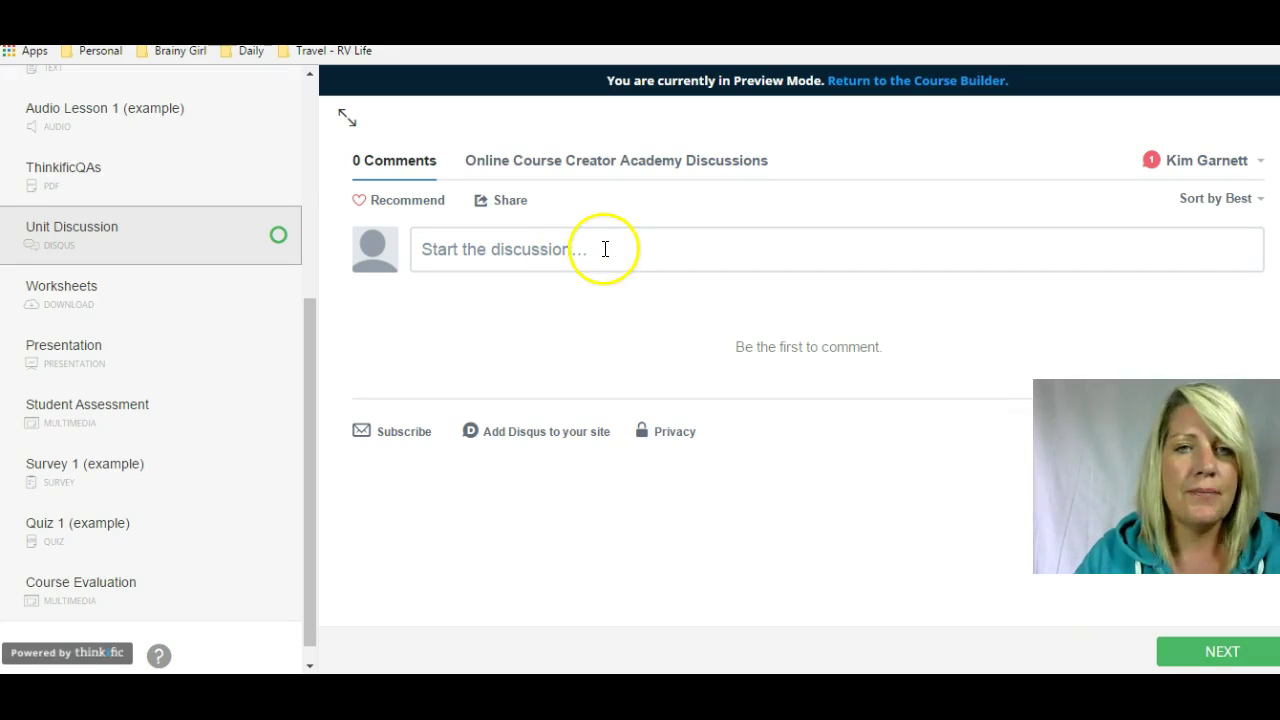
left_click(96, 302)
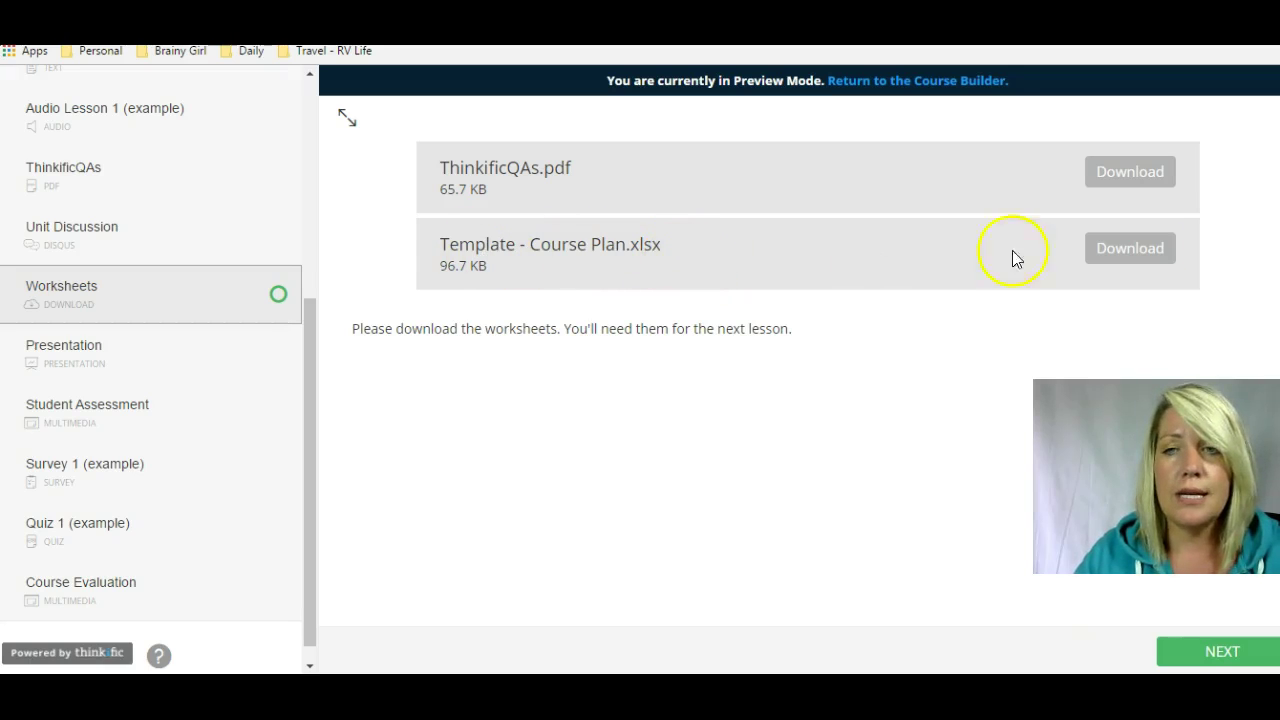
Download Template - Course Plan.xlsx and show the Presentation lesson at full width
left_click(1127, 248)
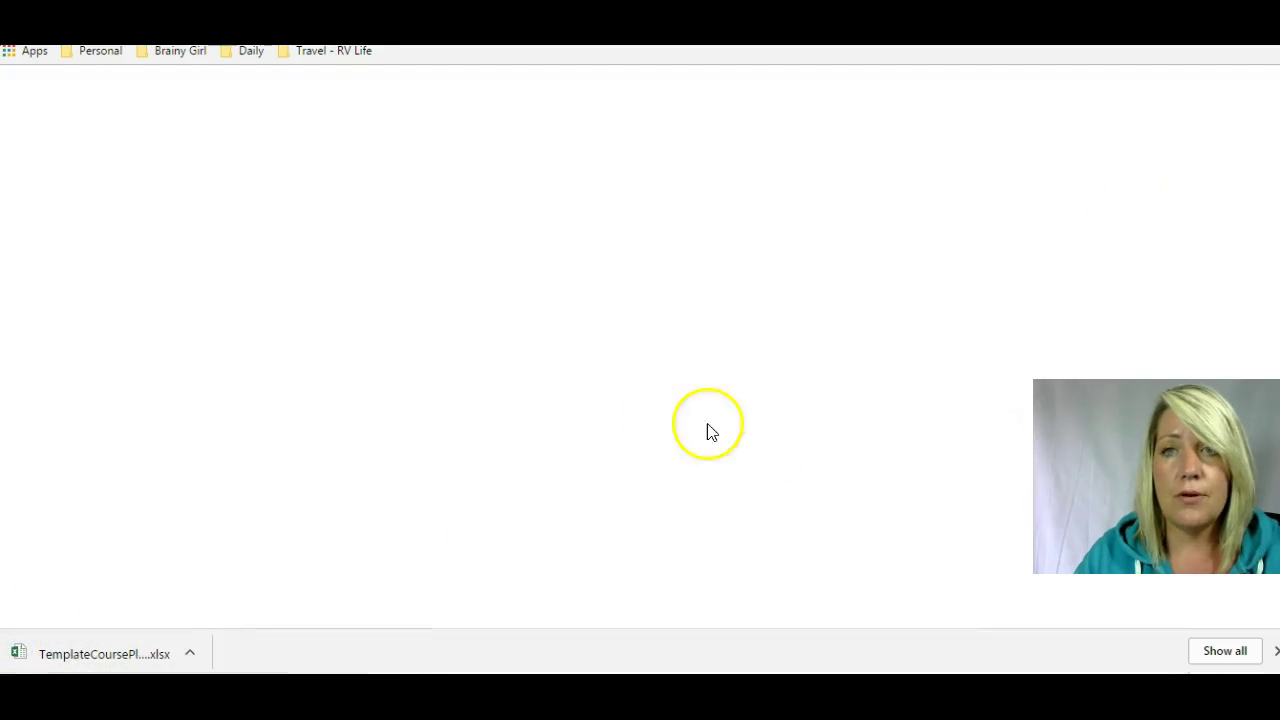
left_click(115, 30)
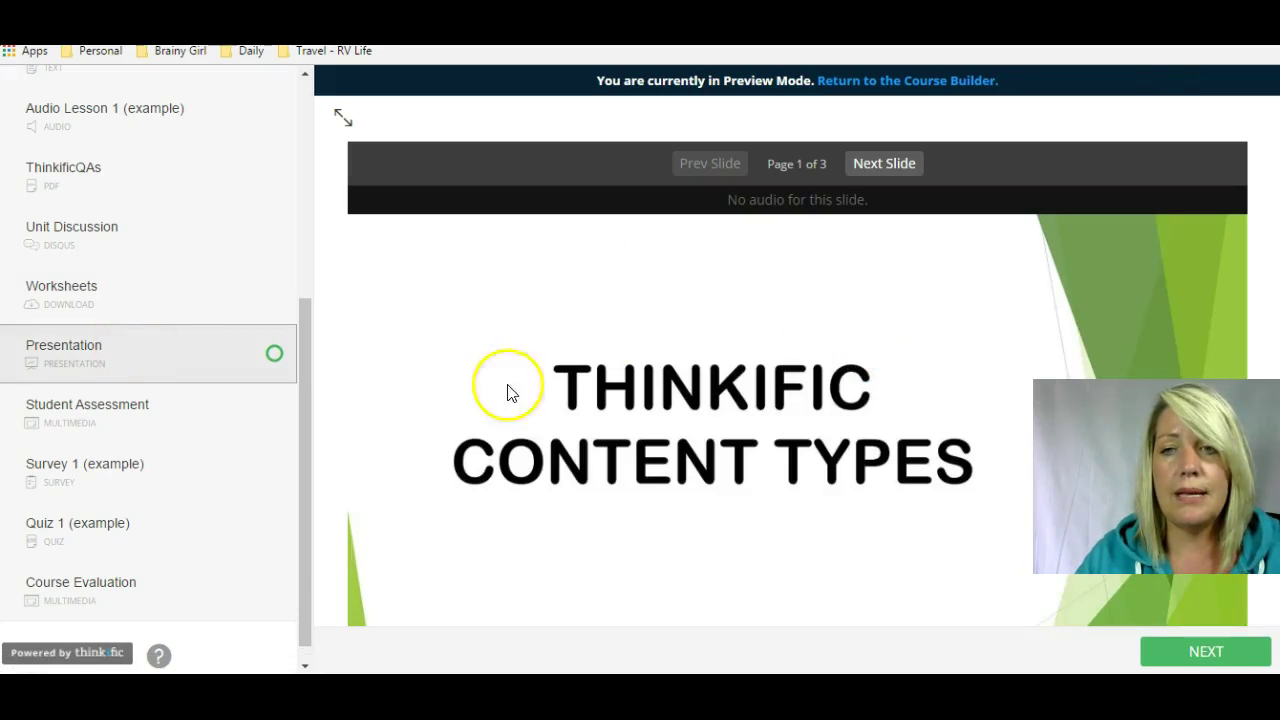
left_click(344, 119)
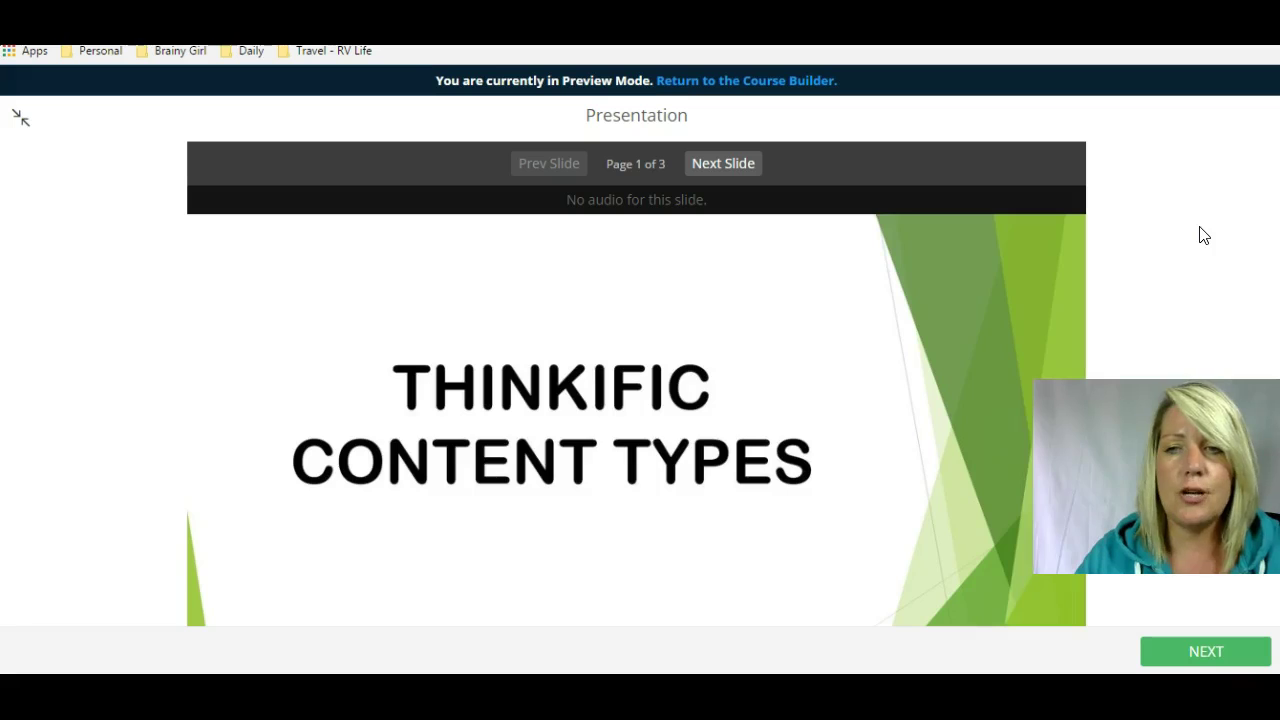
Advance the presentation to slide 3 of 3, pause its audio at 0:12, and exit full width
left_click(730, 166)
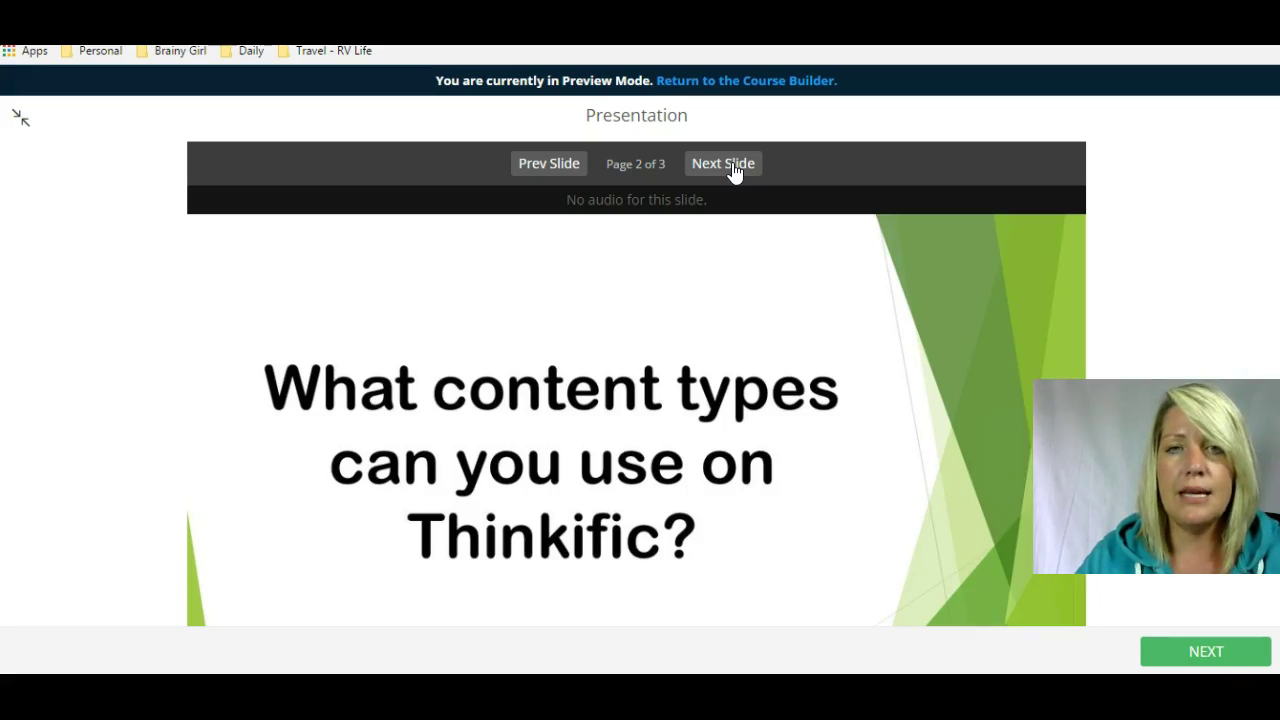
left_click(733, 167)
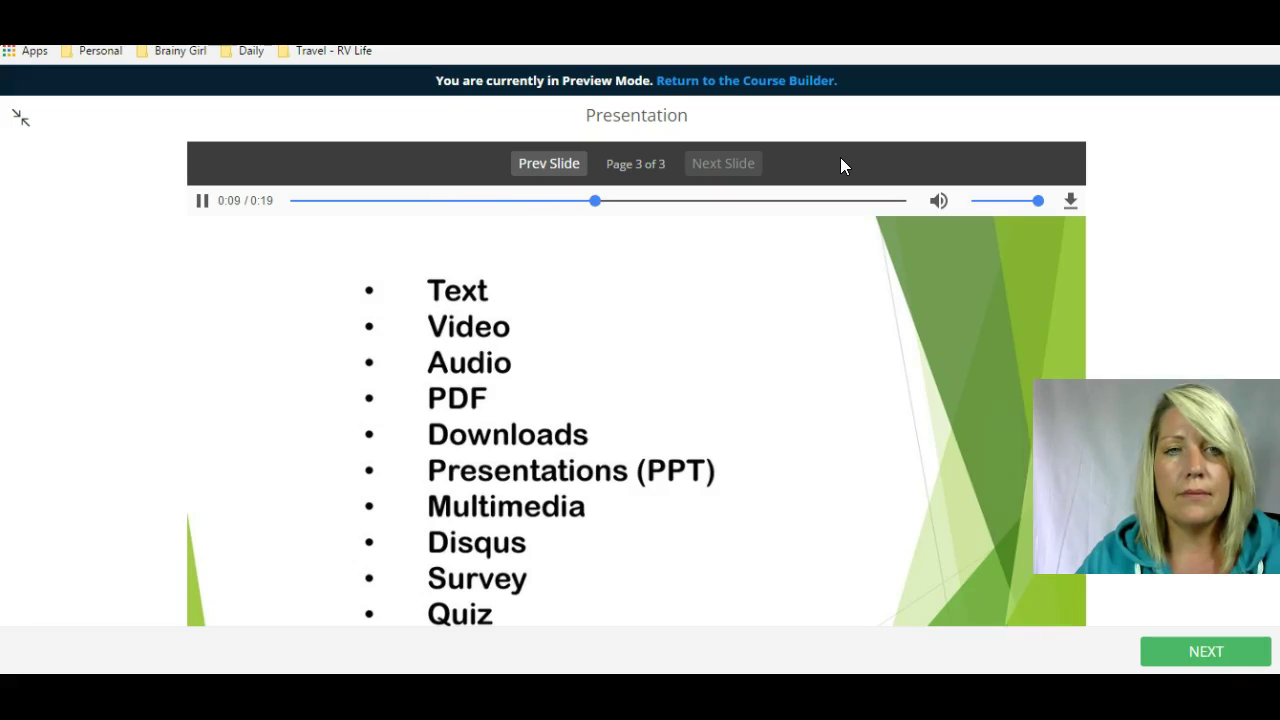
left_click(202, 201)
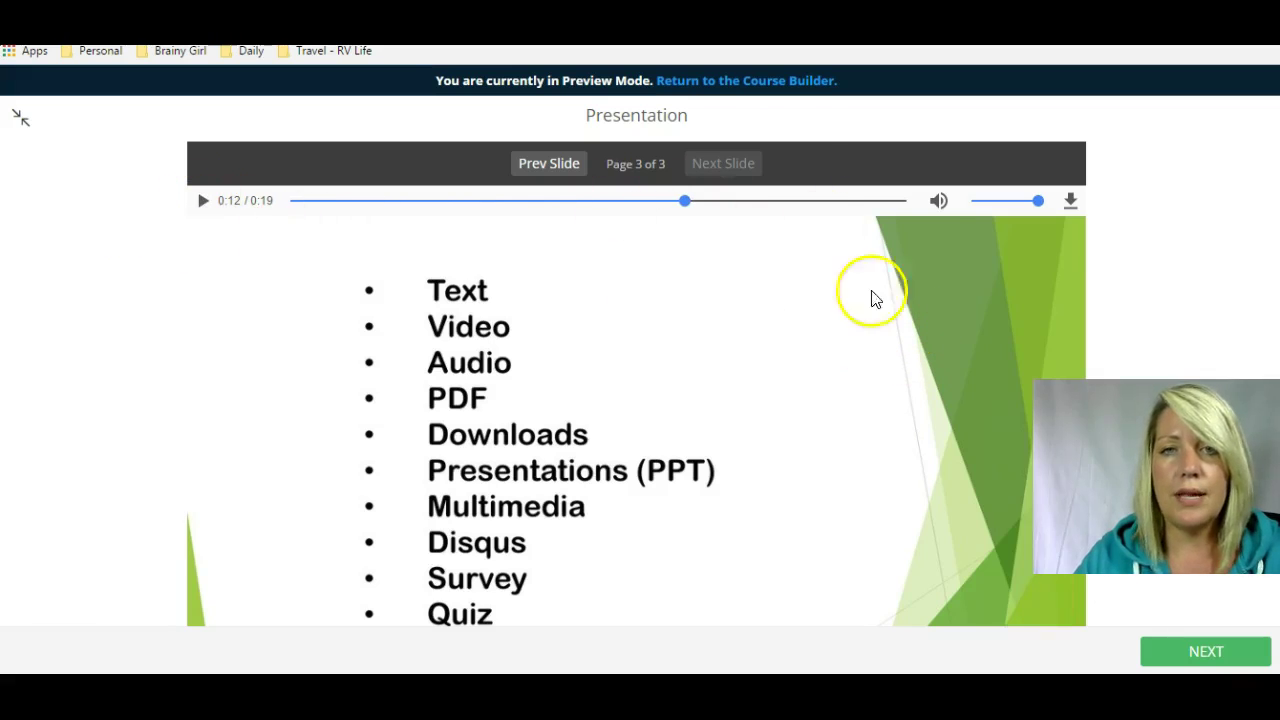
left_click(22, 120)
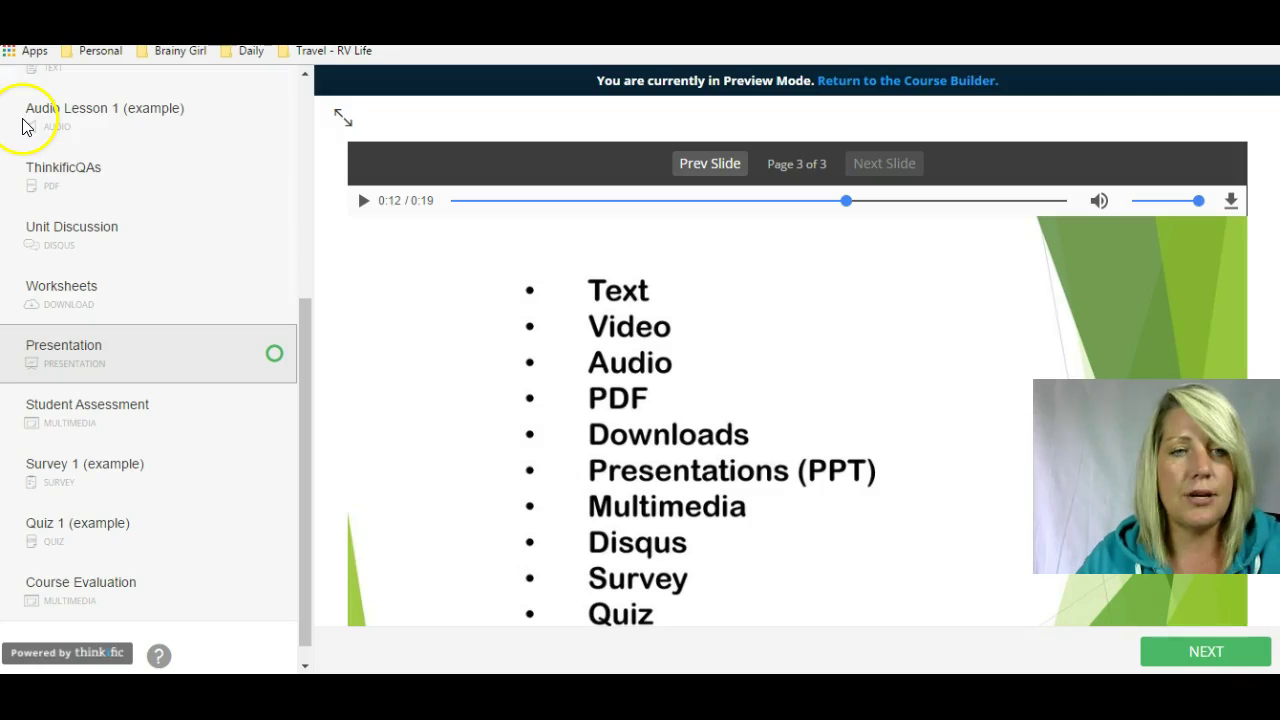
In Course Evaluation, enter a first name, answer 'No, not at all', and rate the course 8
left_click(137, 422)
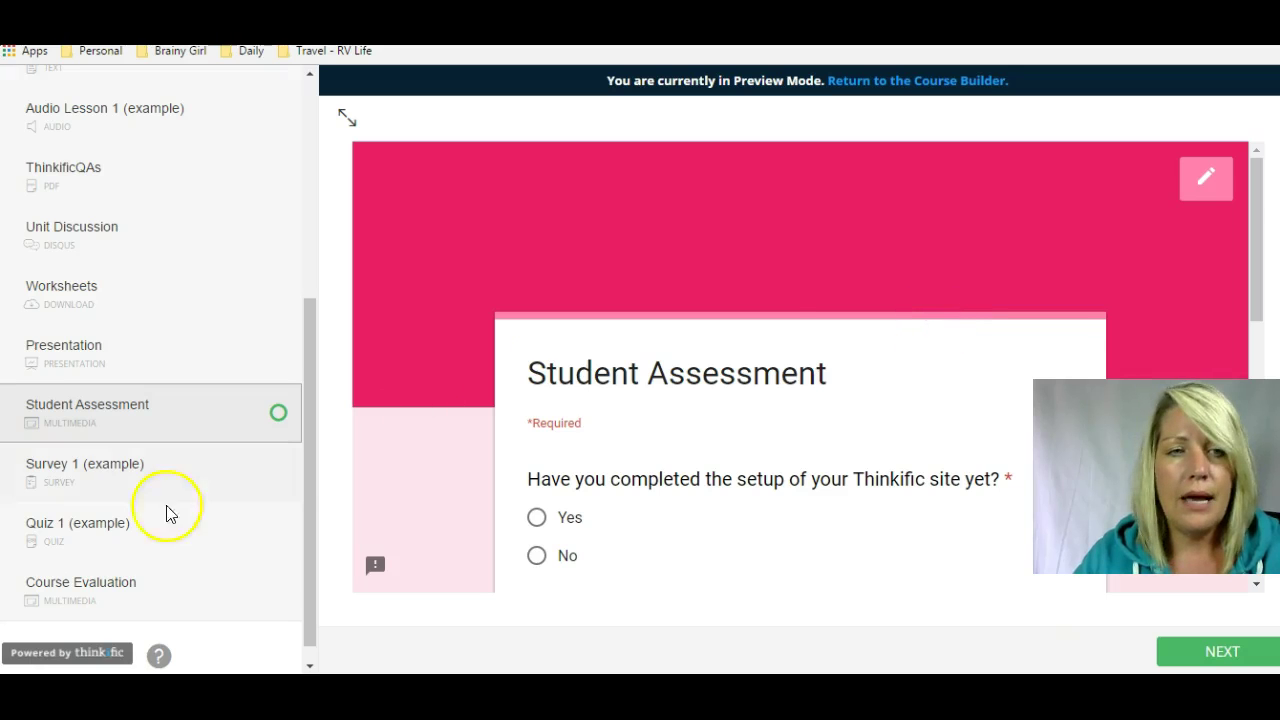
left_click(72, 589)
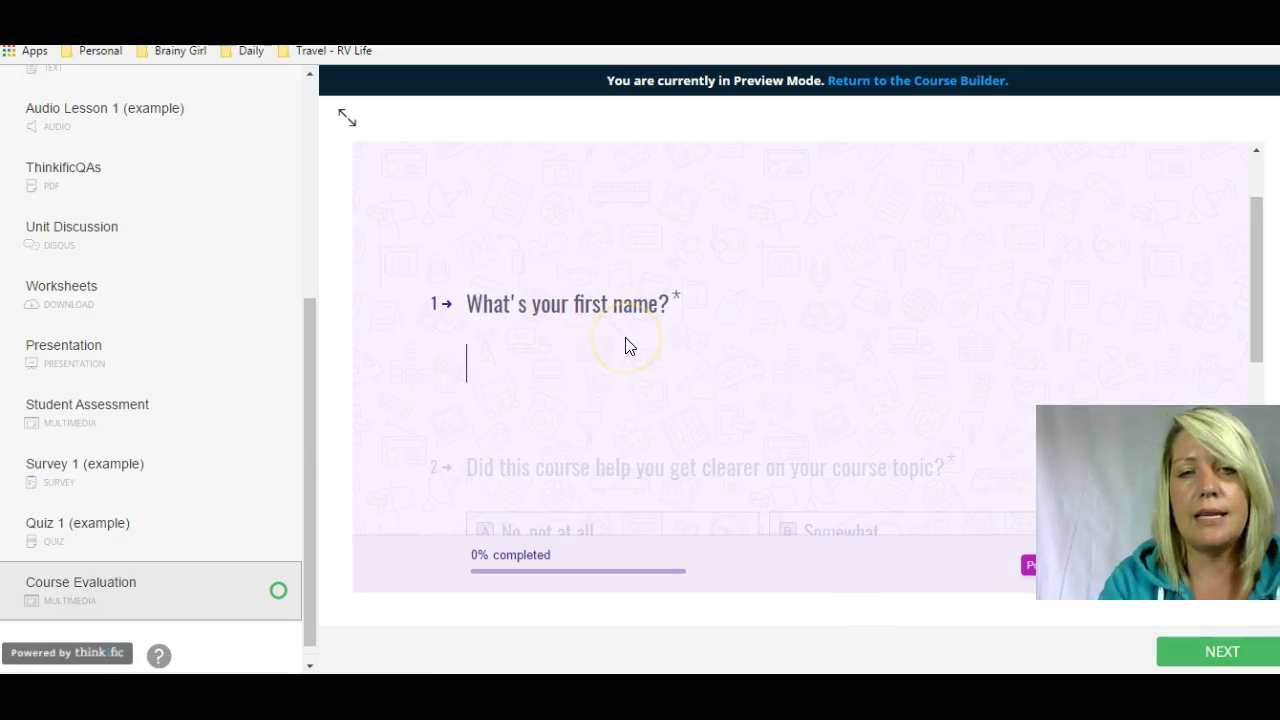
type("Kim")
key("Return")
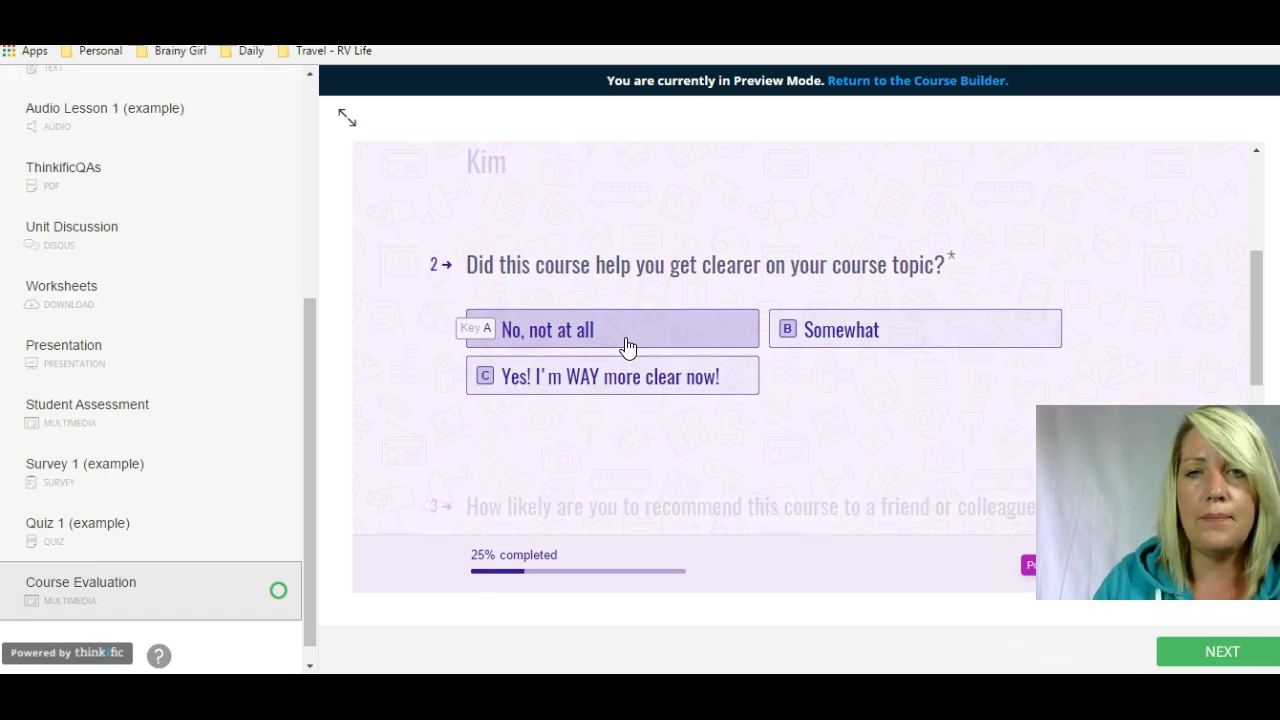
left_click(627, 346)
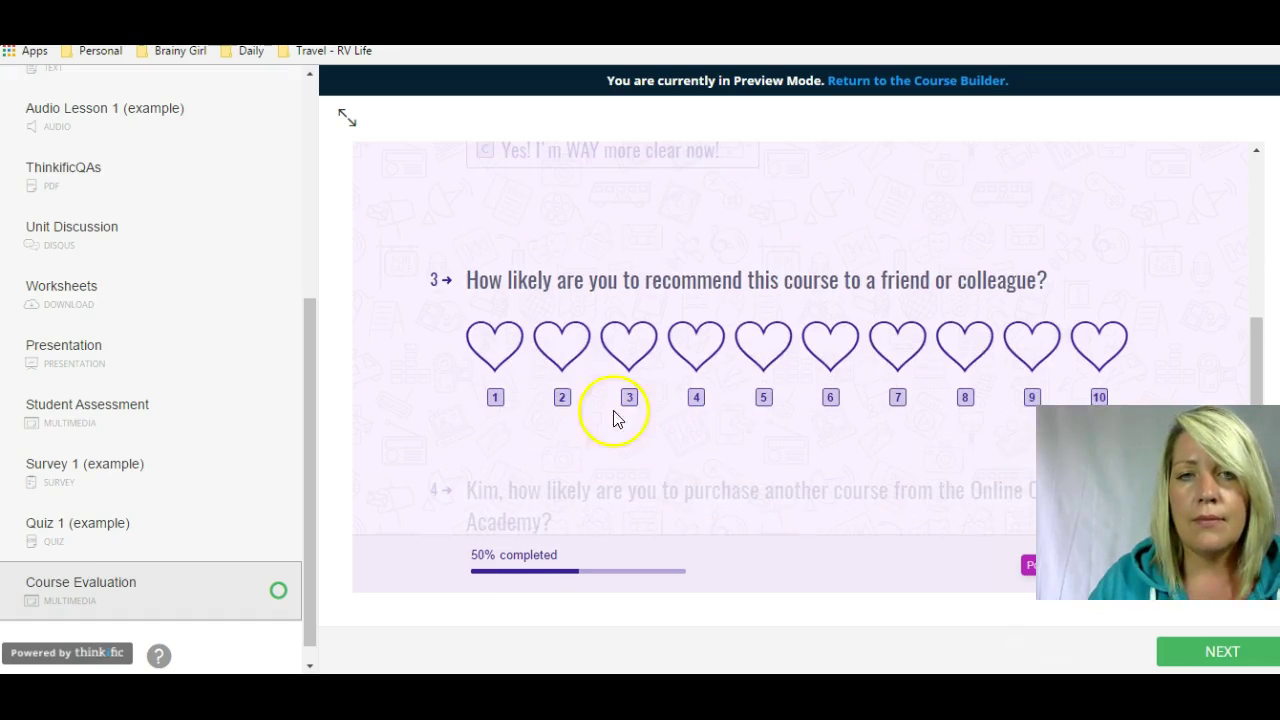
left_click(965, 345)
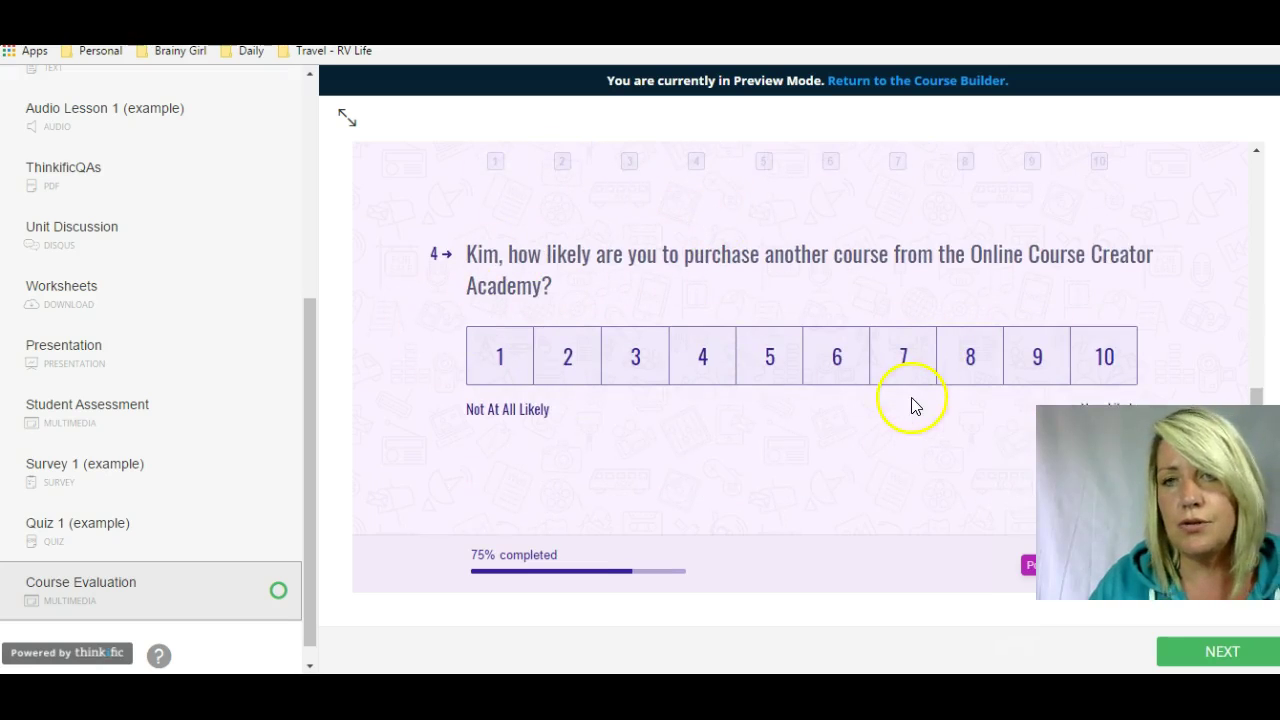
Scroll back up and reopen the Student Assessment form lesson via Presentation
scroll(817, 529, "up", 5)
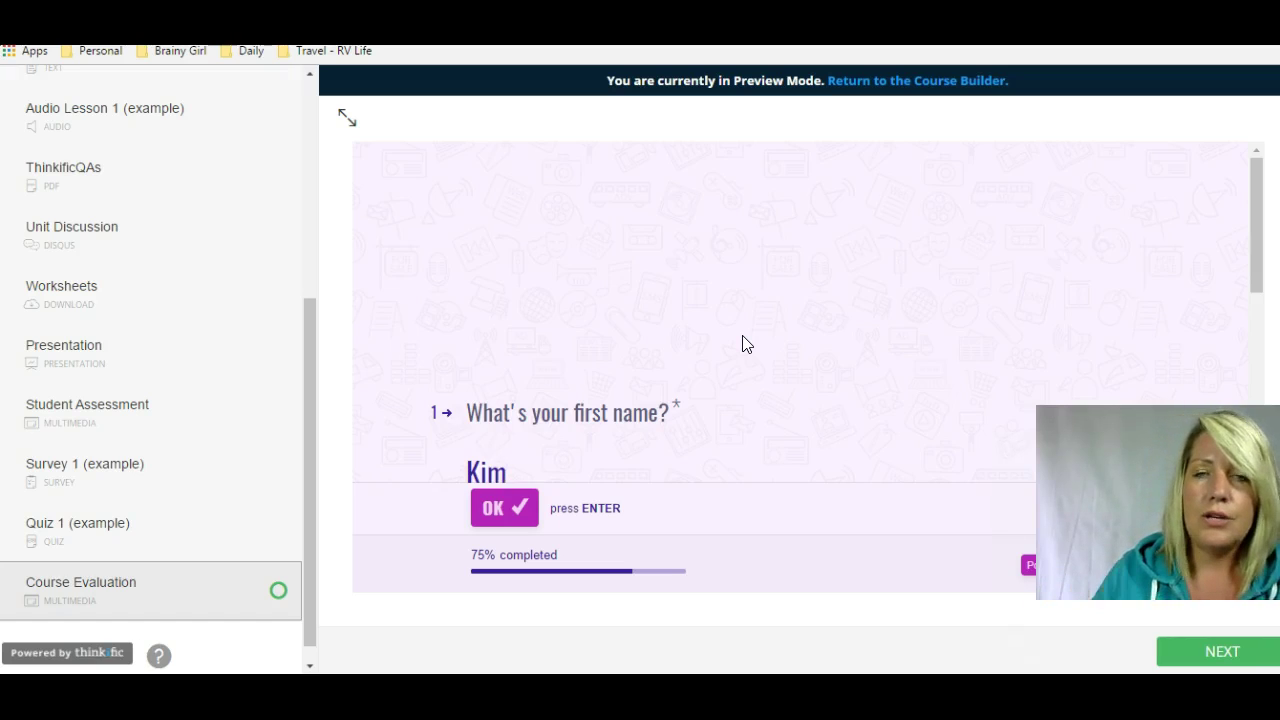
left_click(92, 358)
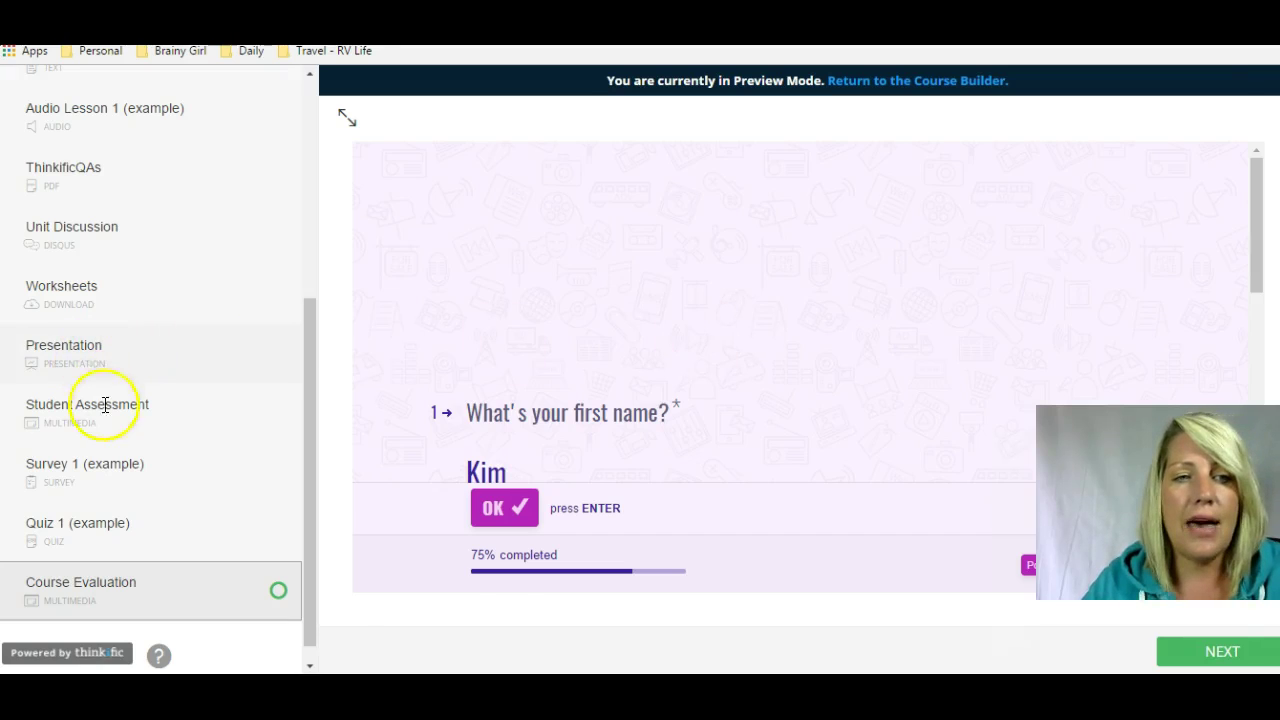
left_click(96, 422)
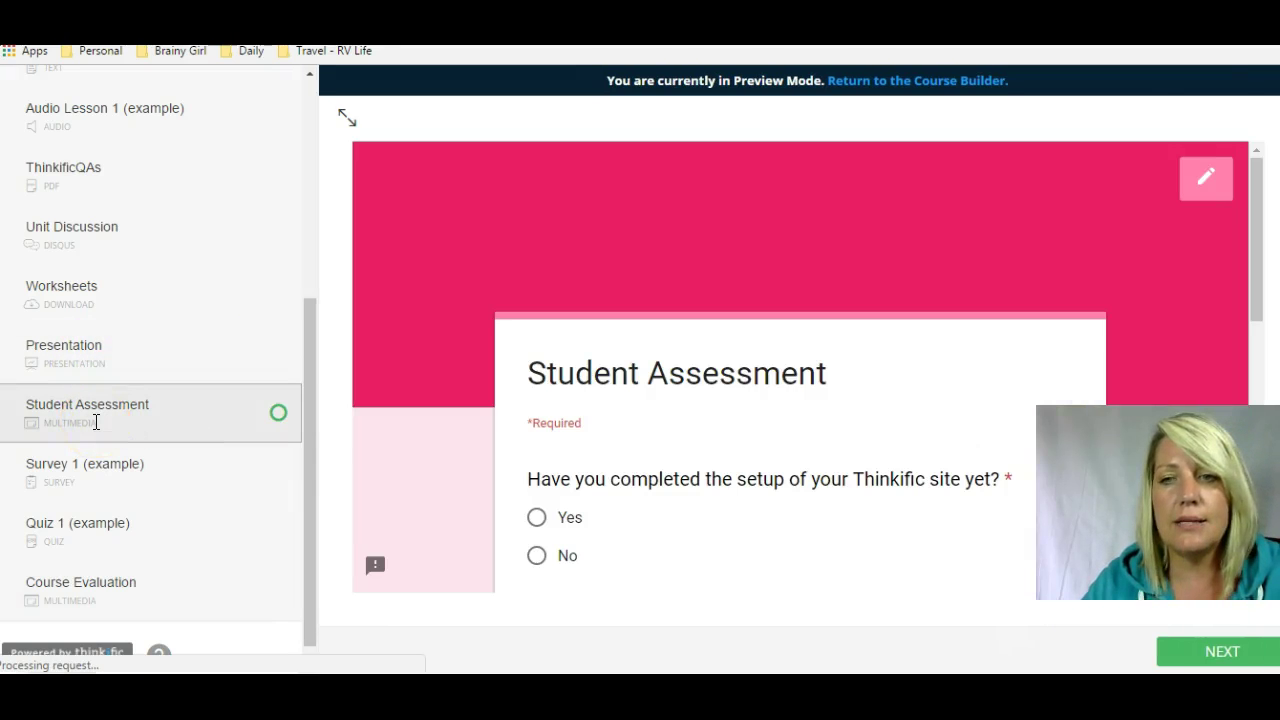
Answer Survey 1 (example) with the first option and submit it
left_click(83, 473)
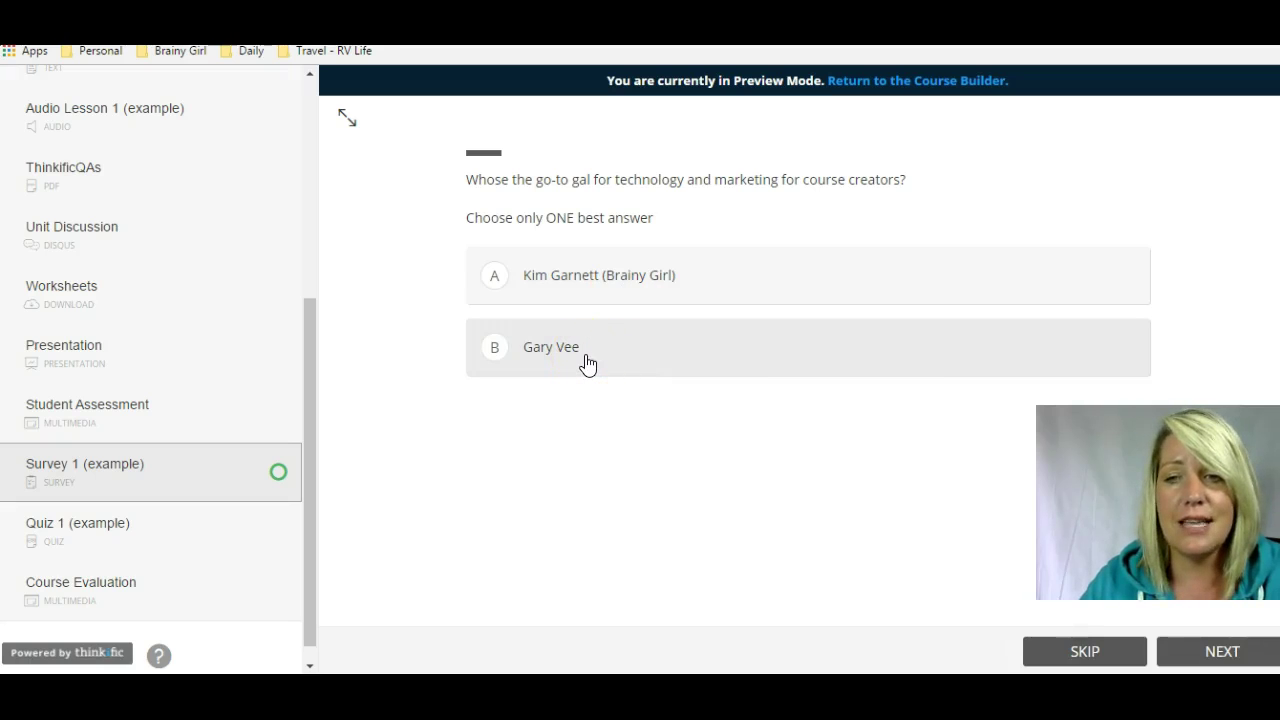
left_click(576, 280)
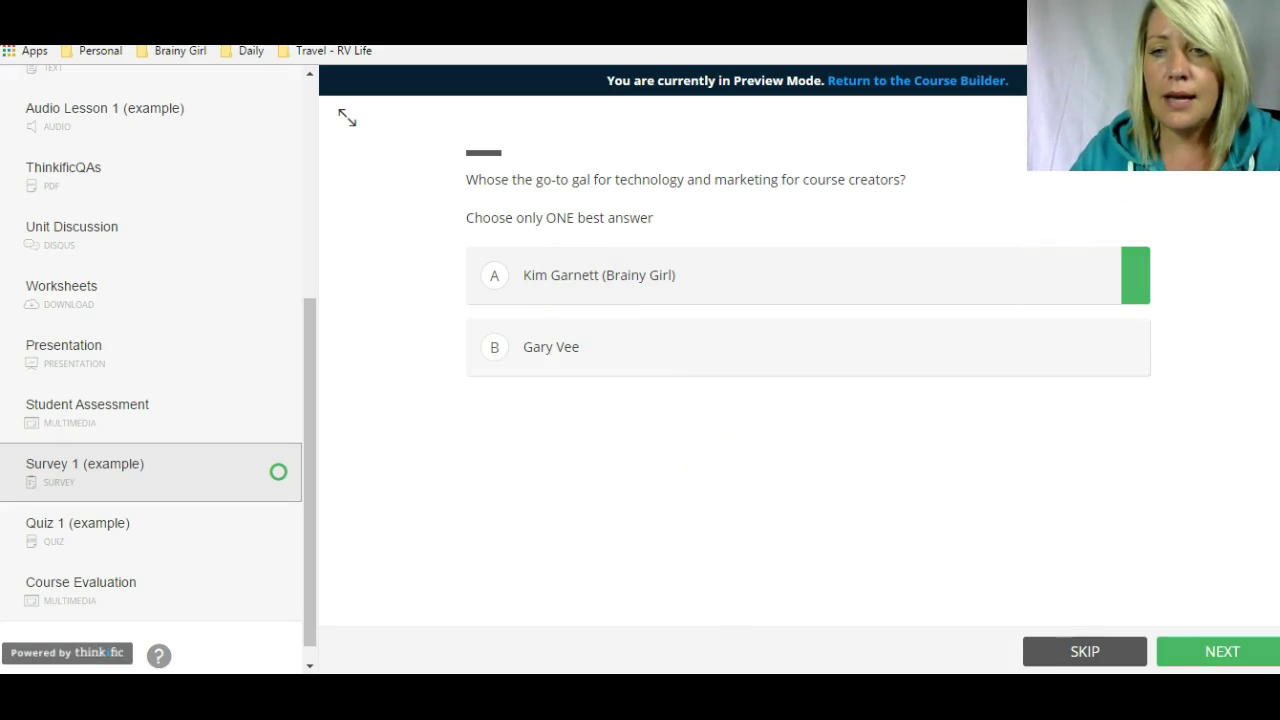
left_click(1222, 651)
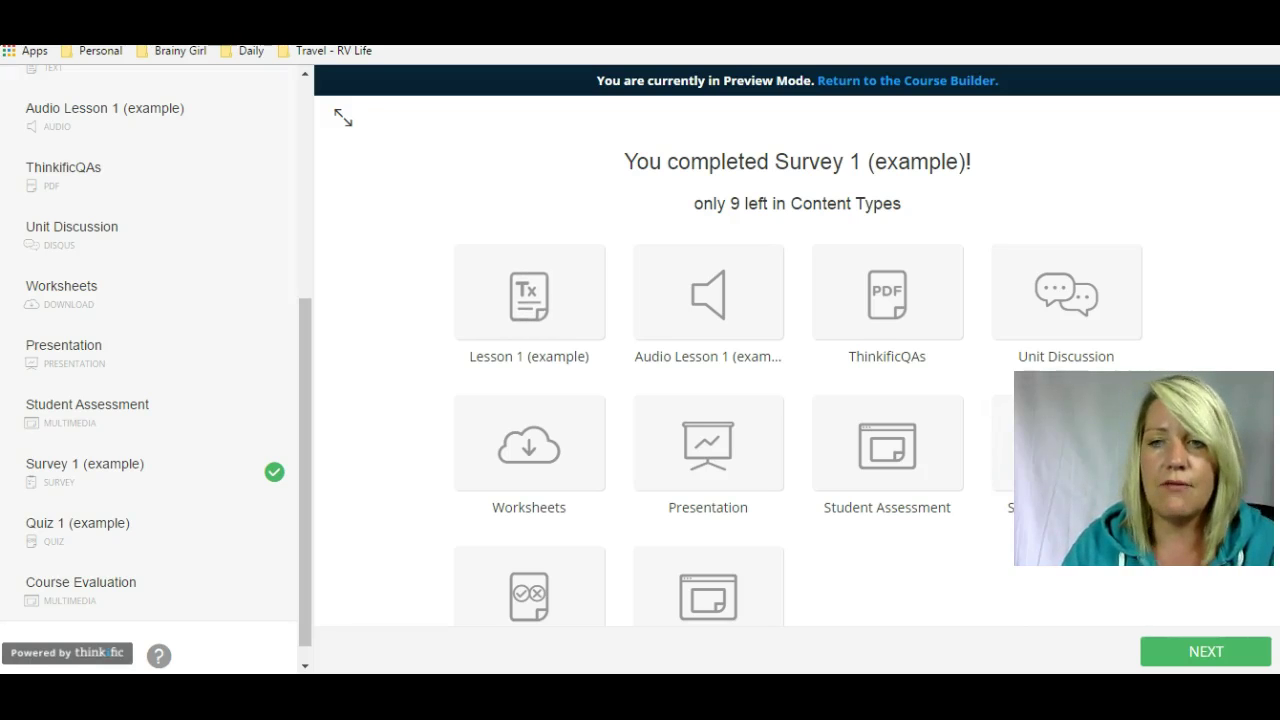
left_click(1226, 655)
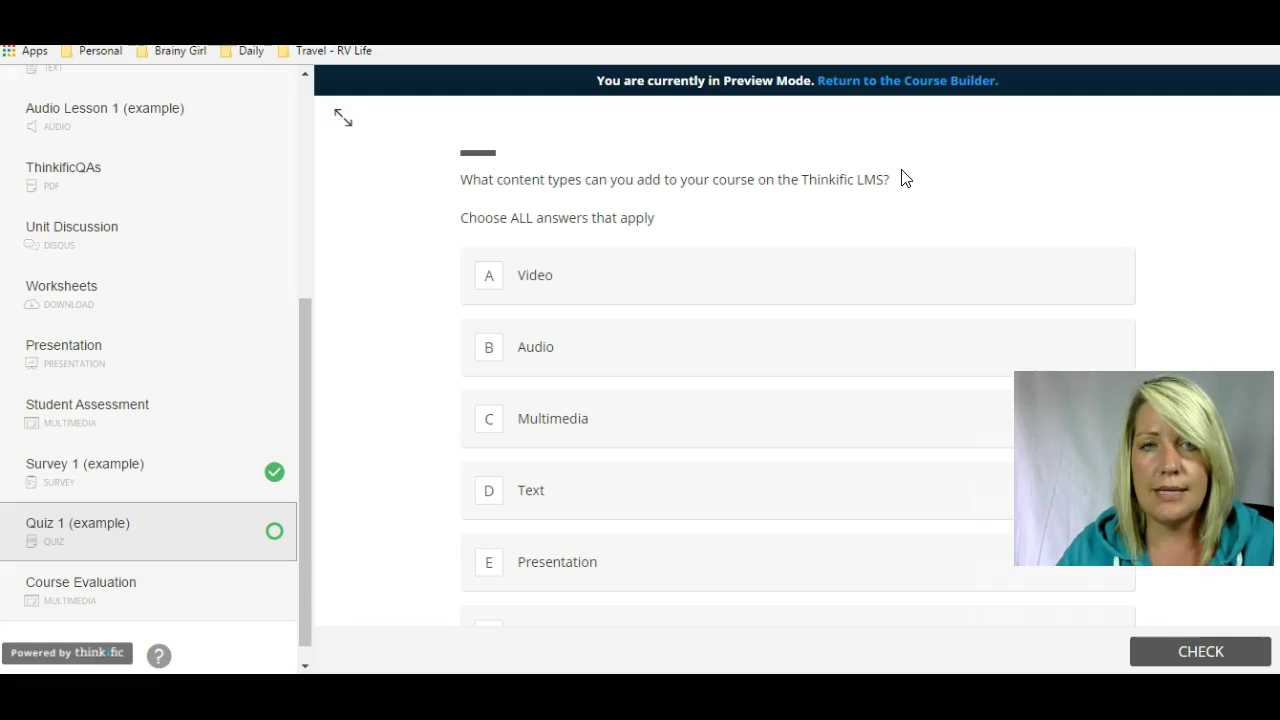
Answer Quiz 1 (example) with Survey and check the answer
left_click(880, 191)
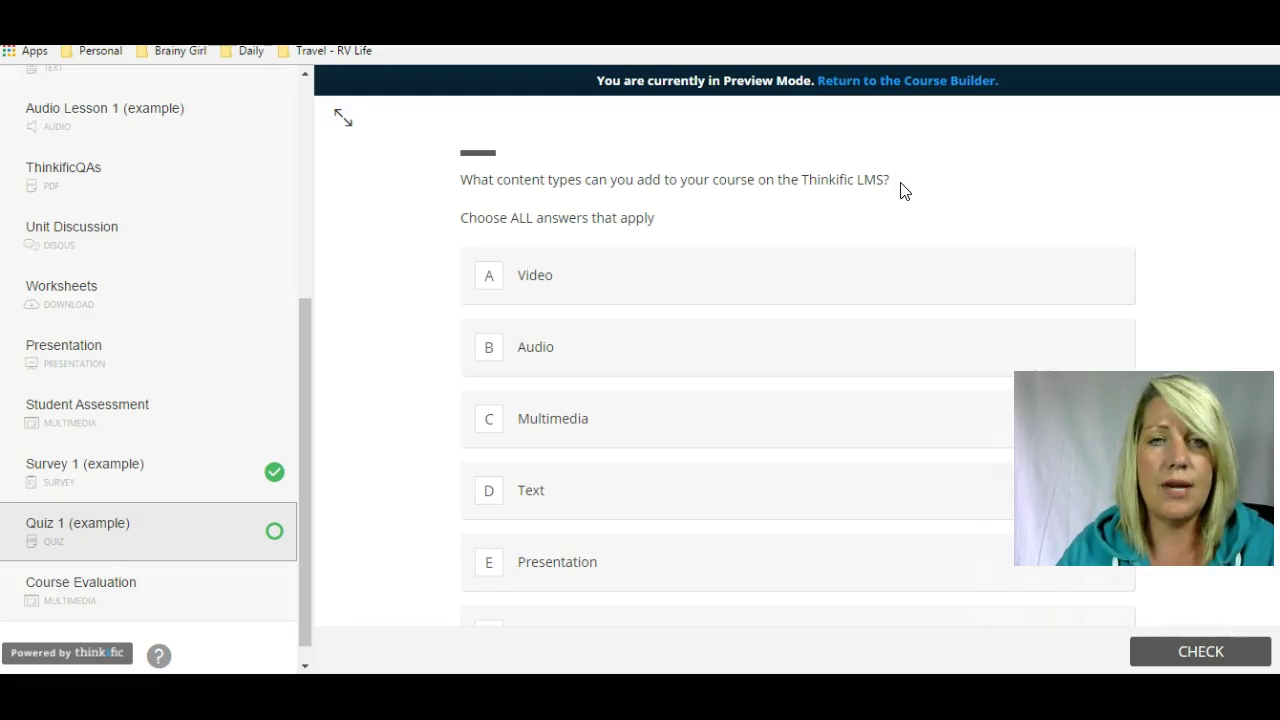
left_click(907, 167)
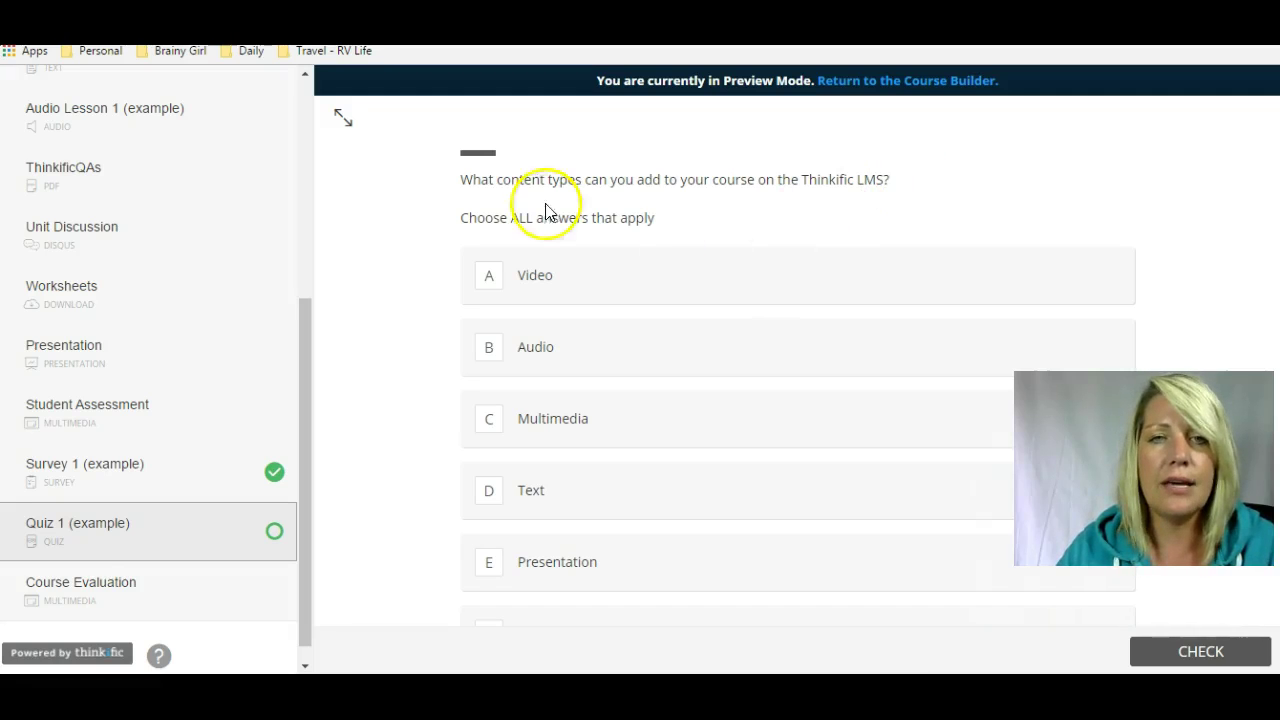
left_click_drag(464, 186, 923, 184)
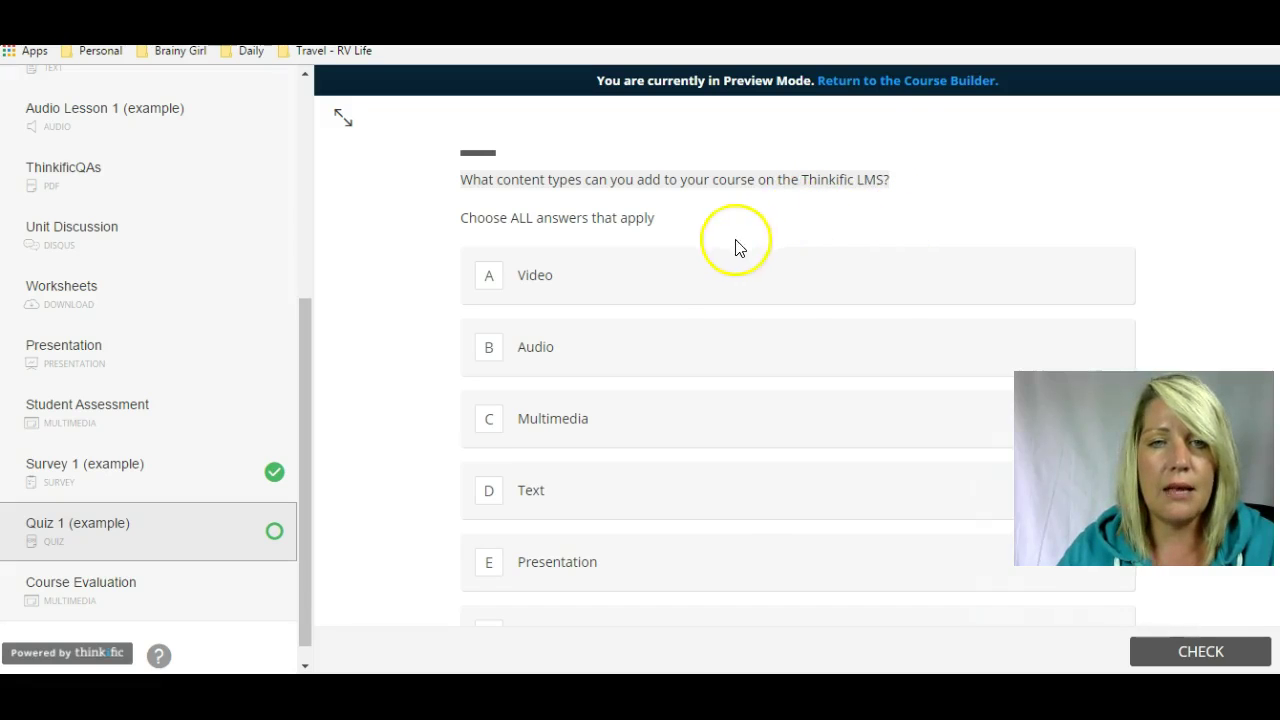
scroll(611, 291, "down", 2)
scroll(612, 320, "down", 4)
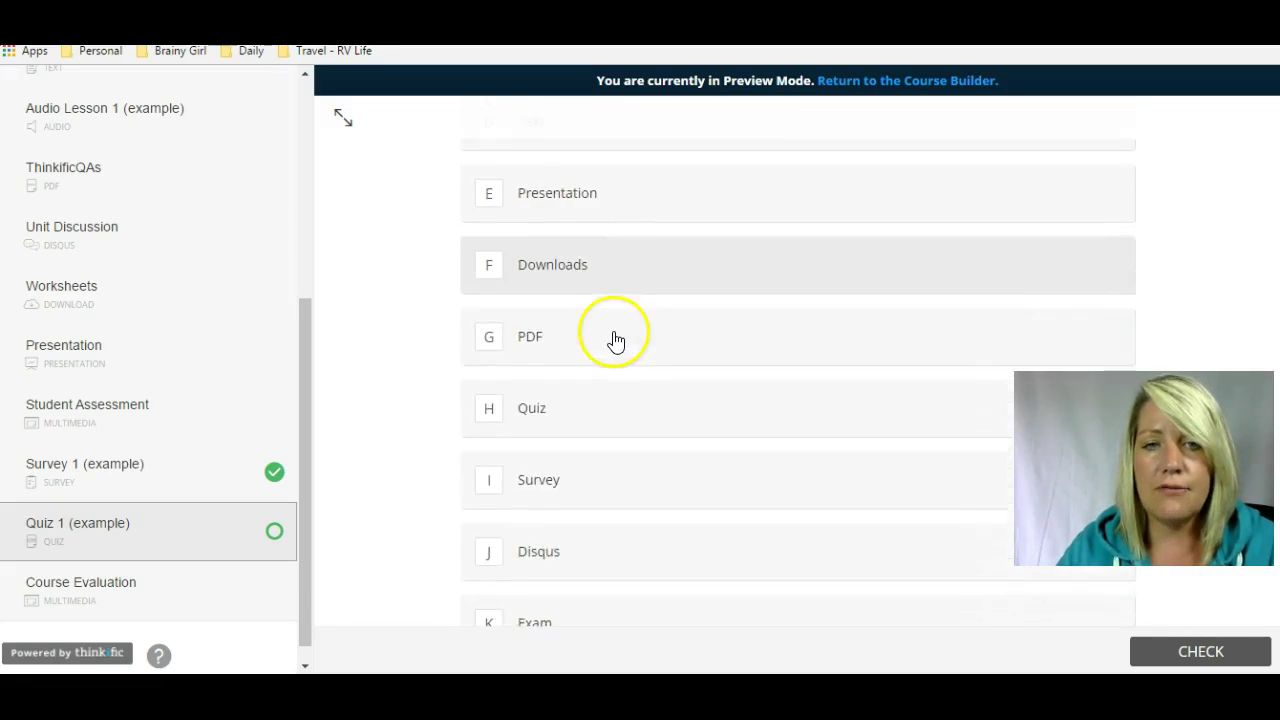
left_click(598, 388)
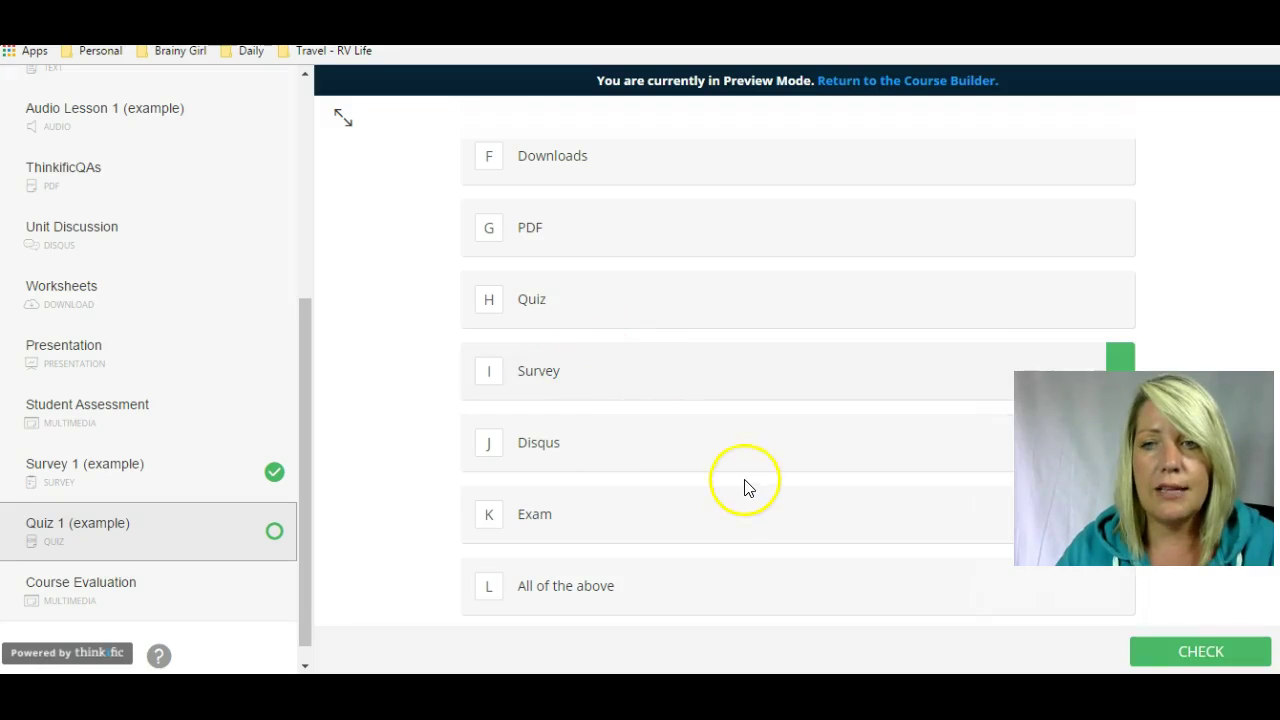
scroll(737, 471, "down", 1)
left_click(1200, 652)
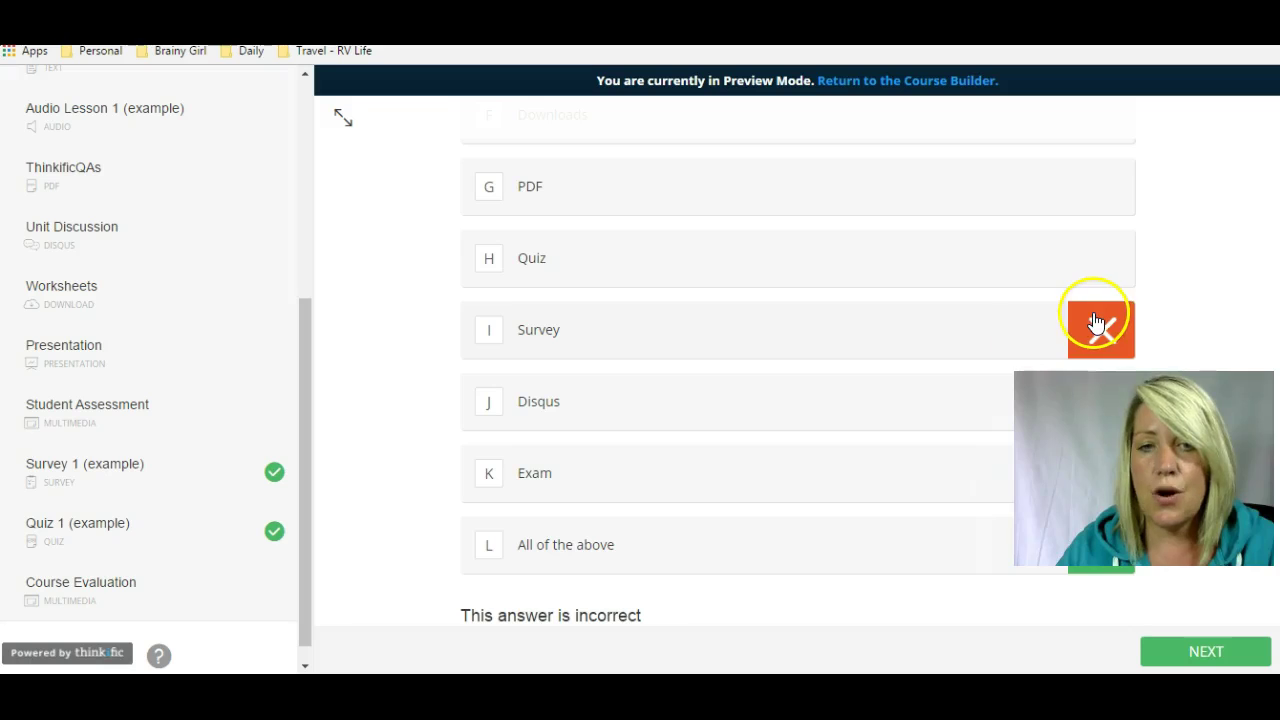
Read the feedback confirming All of the above as correct, highlighting then clearing it
scroll(761, 500, "down", 2)
scroll(757, 500, "up", 3)
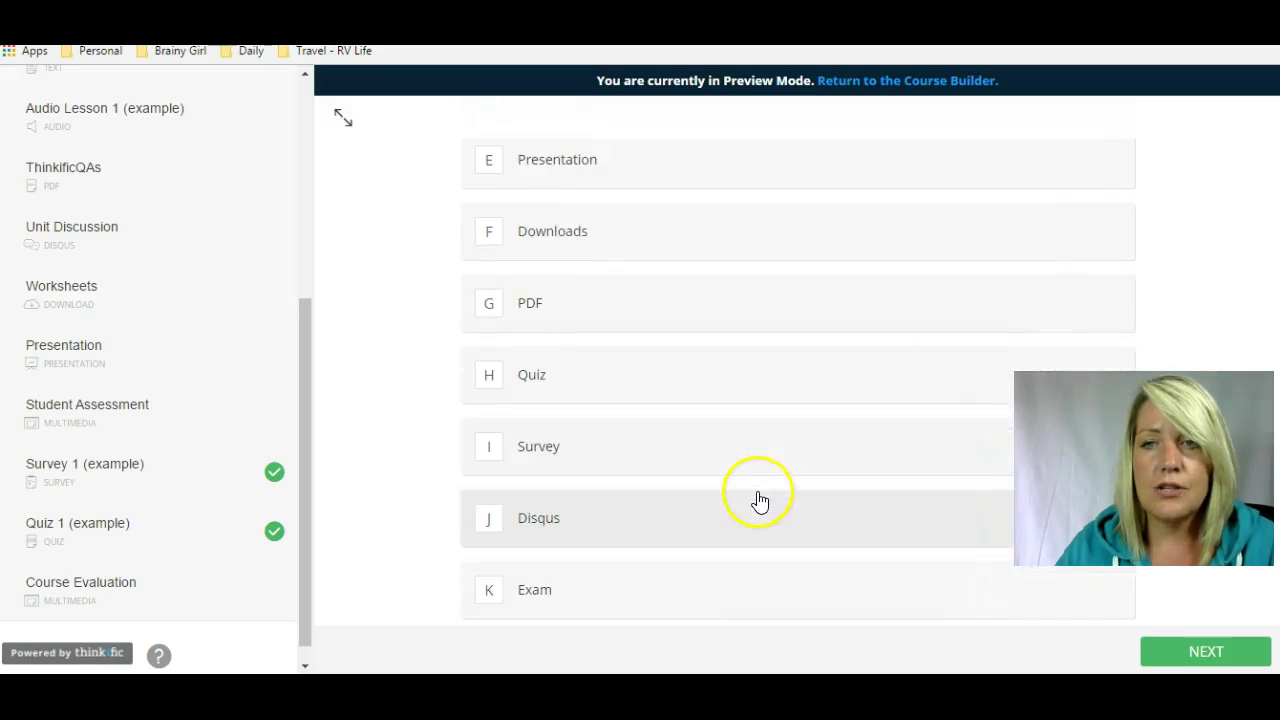
scroll(740, 483, "down", 3)
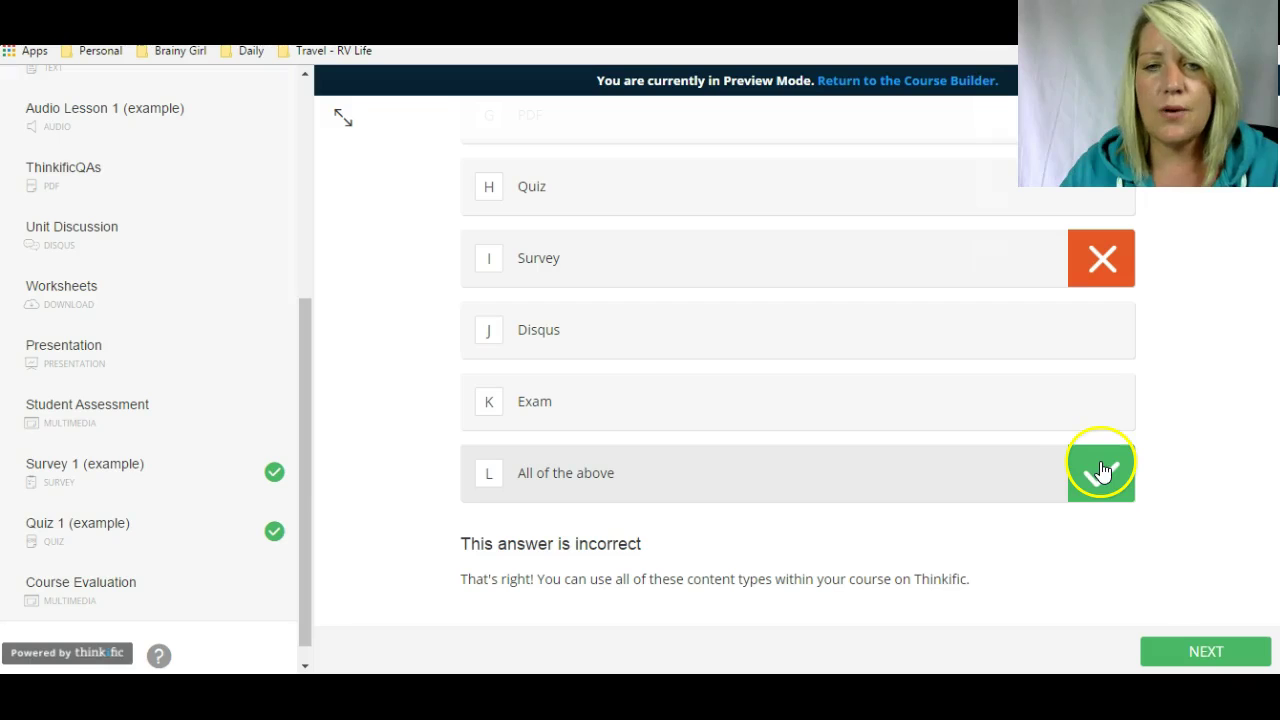
left_click_drag(457, 581, 980, 574)
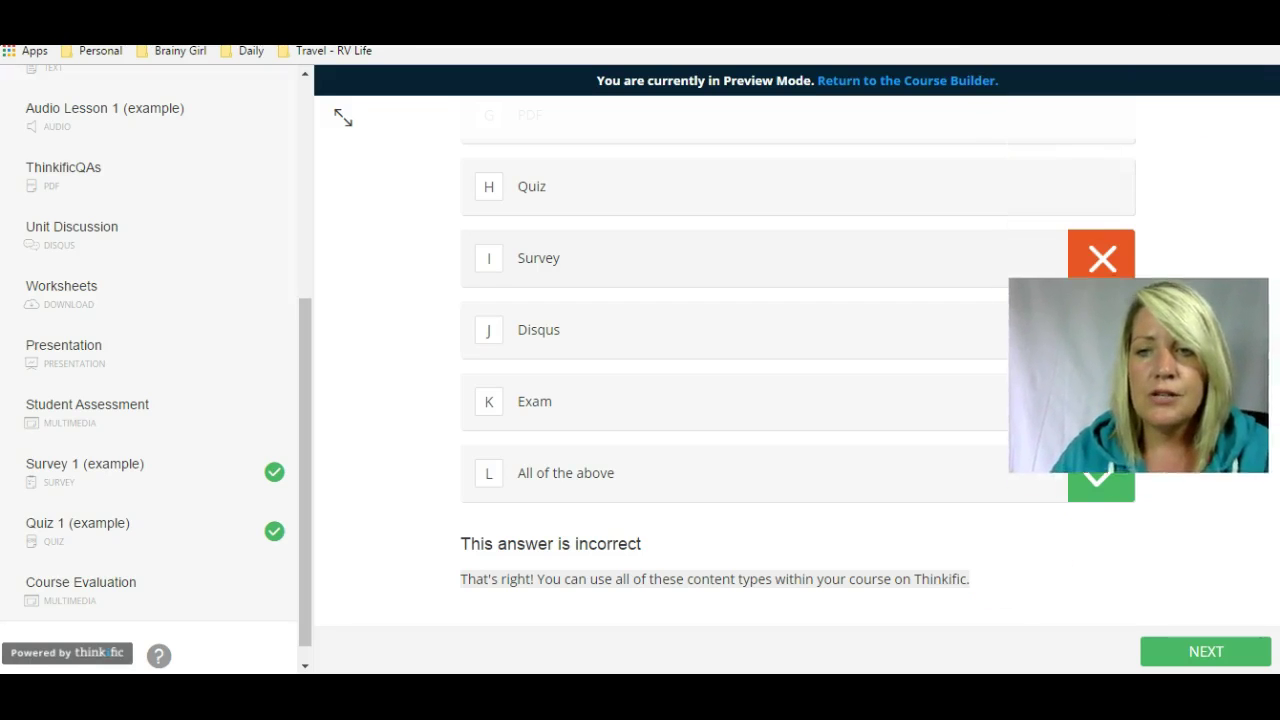
left_click(83, 534)
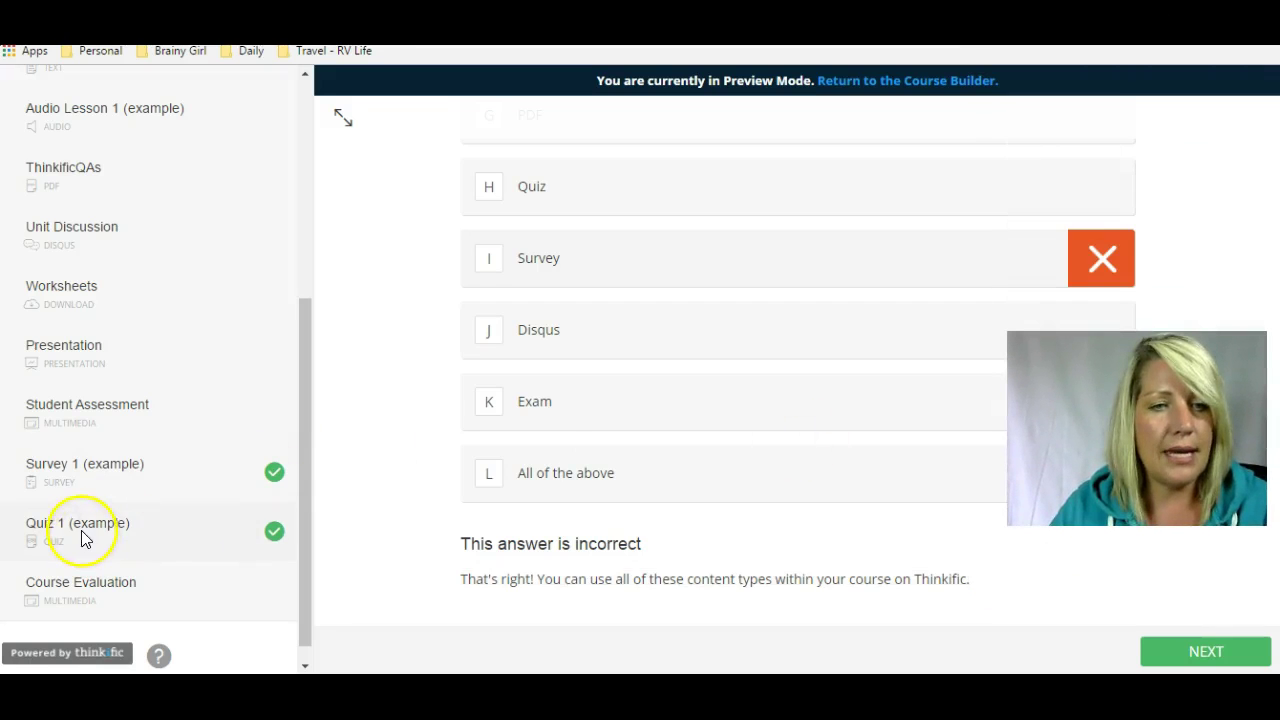
left_click(89, 598)
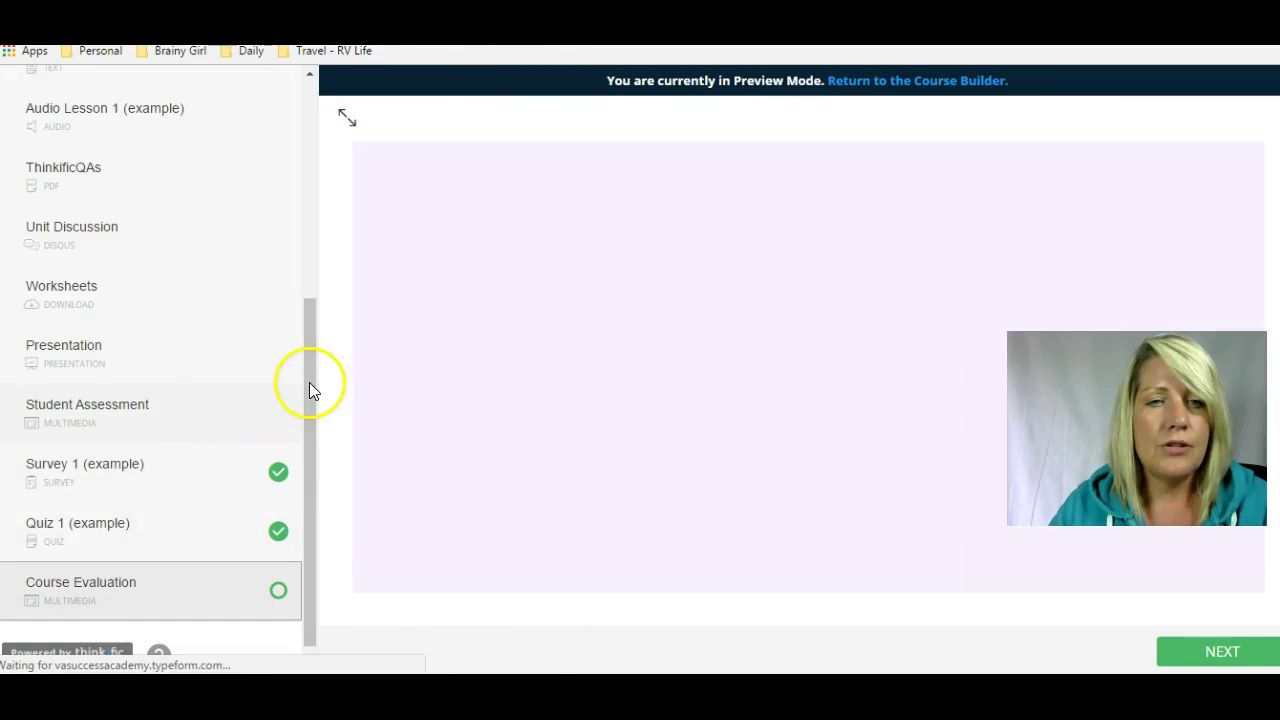
Expand the Introduction and Content Types chapters and open Lesson 1 (example)
left_click(309, 112)
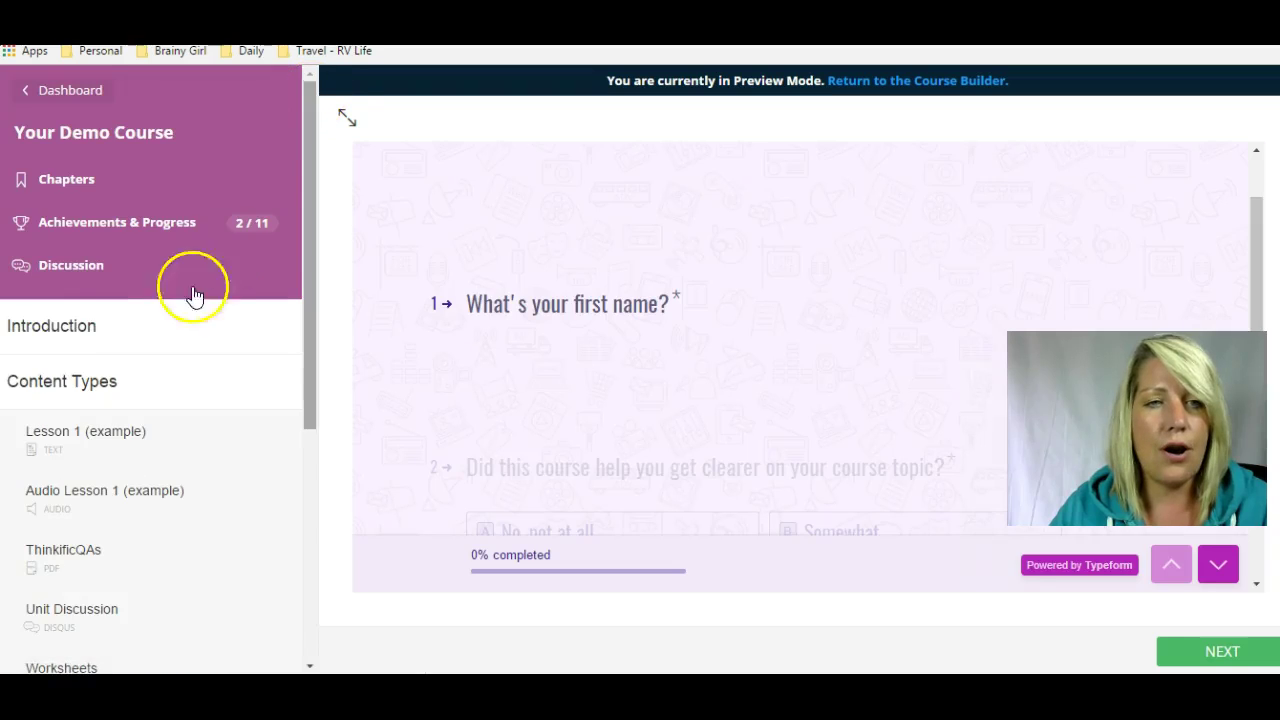
left_click(108, 332)
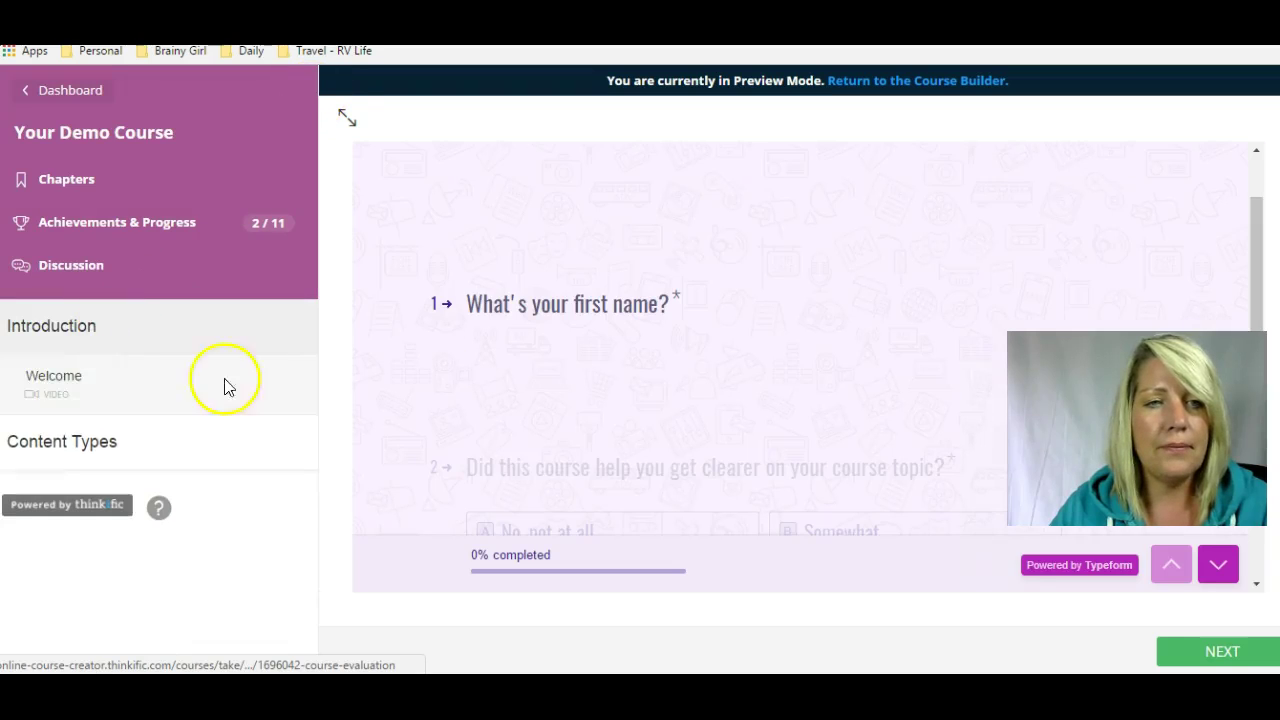
left_click(69, 452)
left_click_drag(312, 206, 305, 228)
scroll(303, 284, "down", 2)
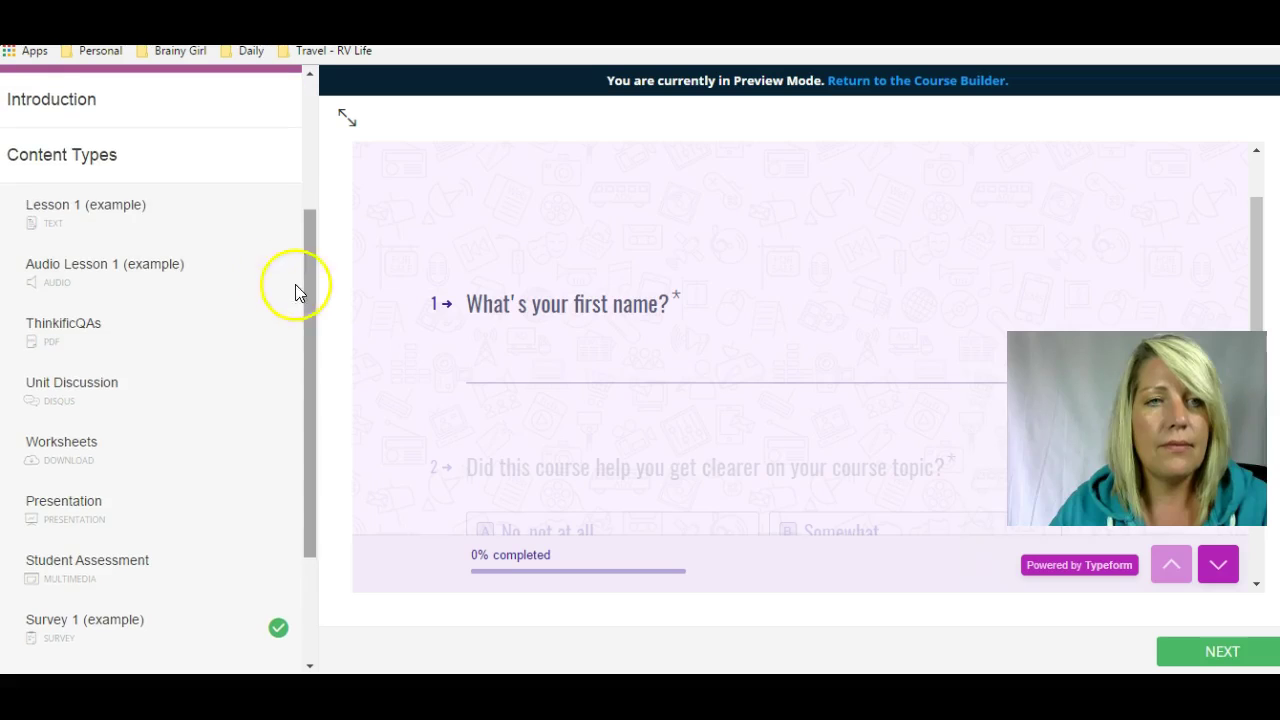
left_click(118, 205)
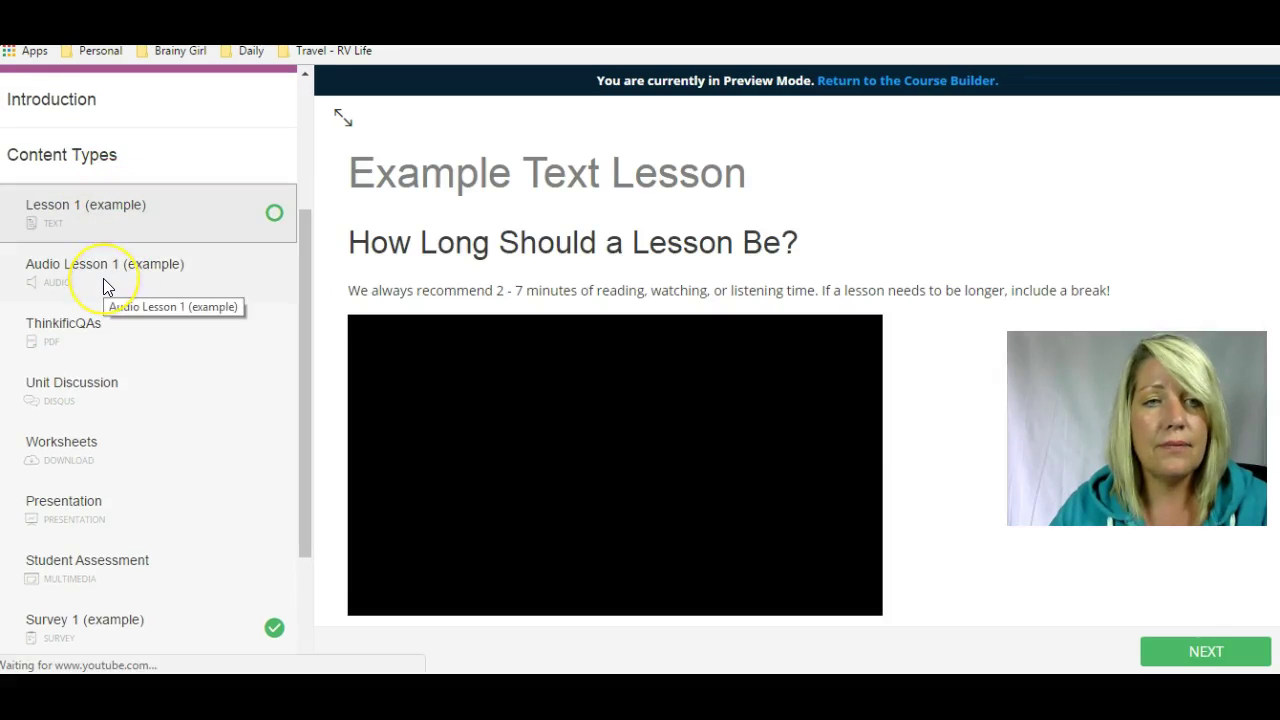
Preview the Audio, ThinkificQAs PDF, Unit Discussion, Worksheets, Presentation, Student Assessment, Survey 1 and Quiz 1 lessons
left_click(103, 278)
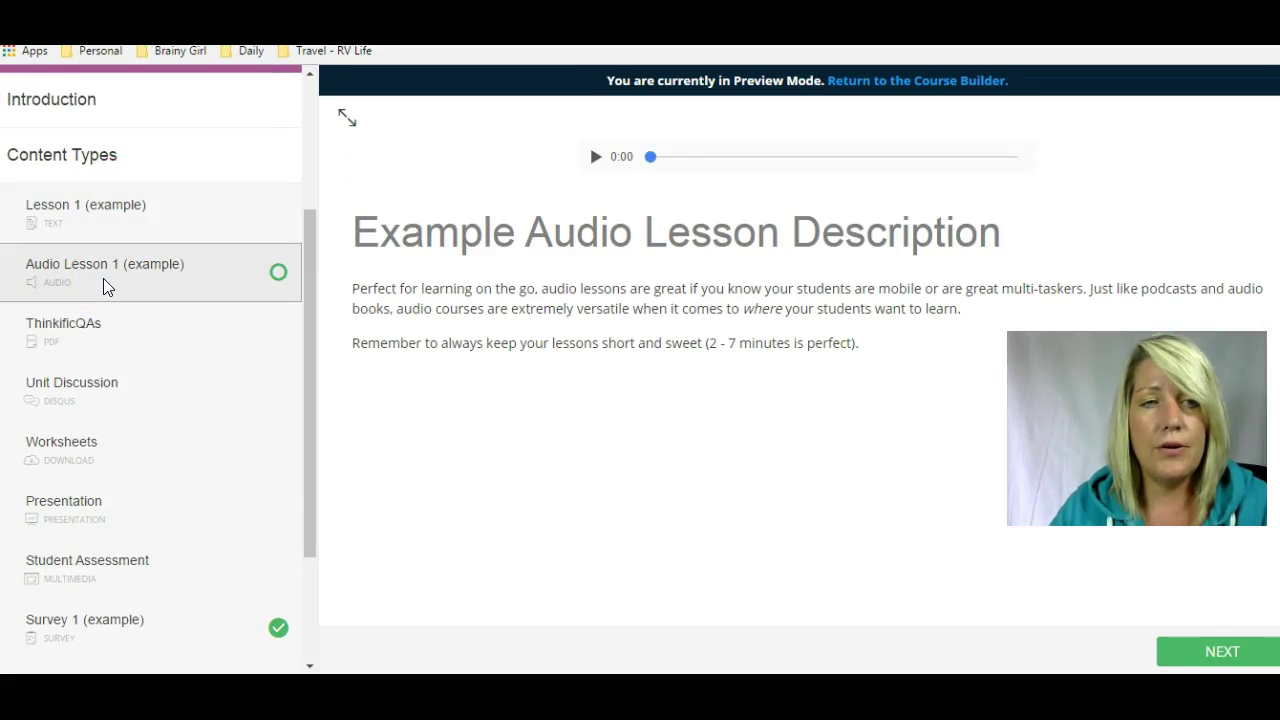
left_click(101, 336)
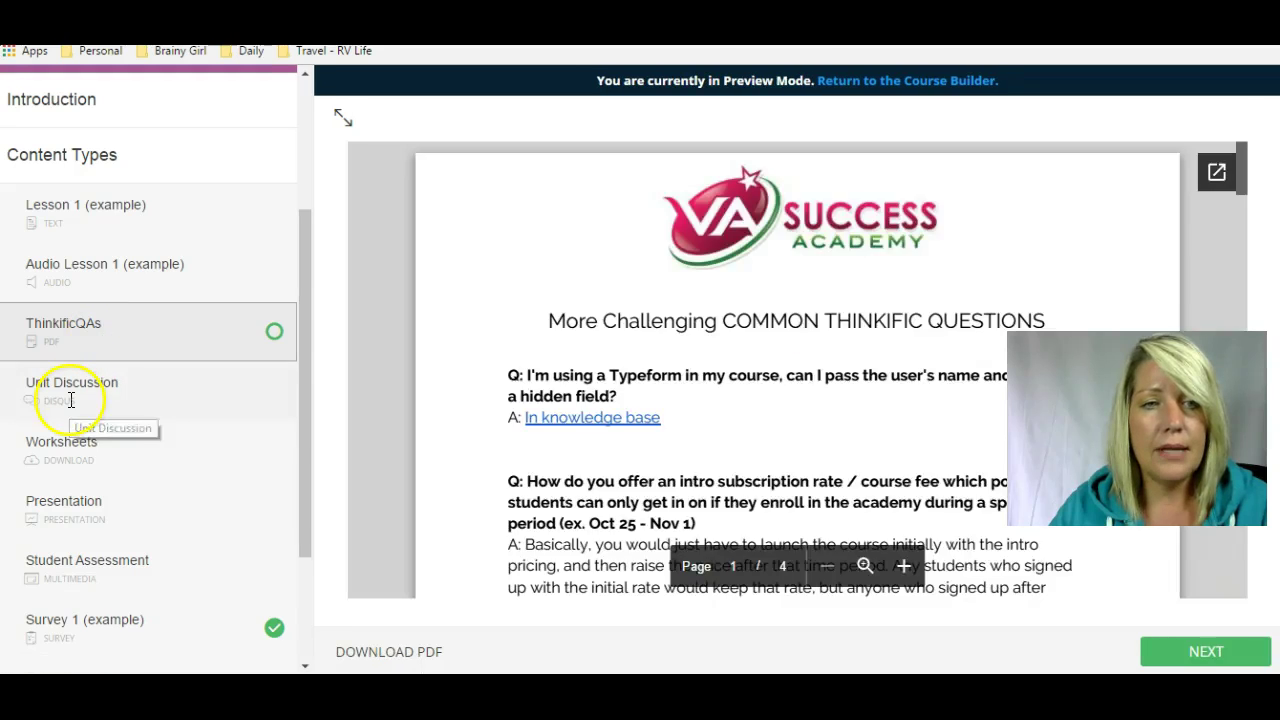
left_click(71, 400)
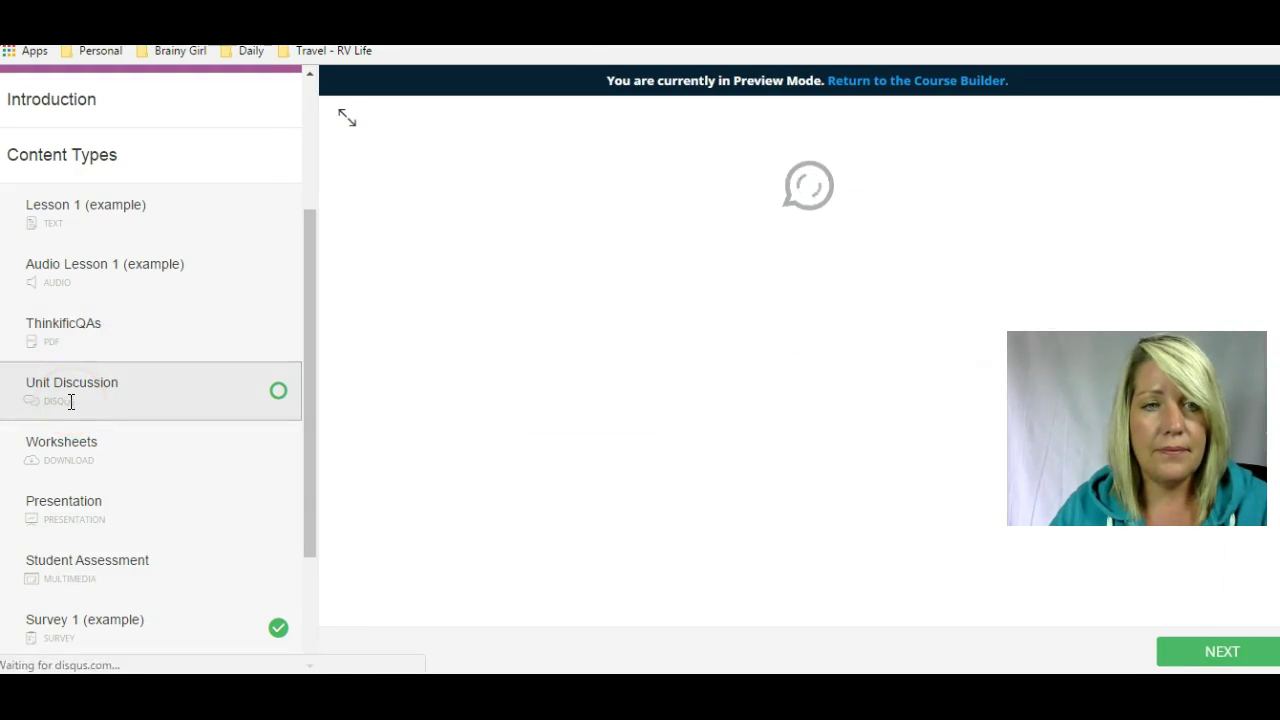
left_click(87, 452)
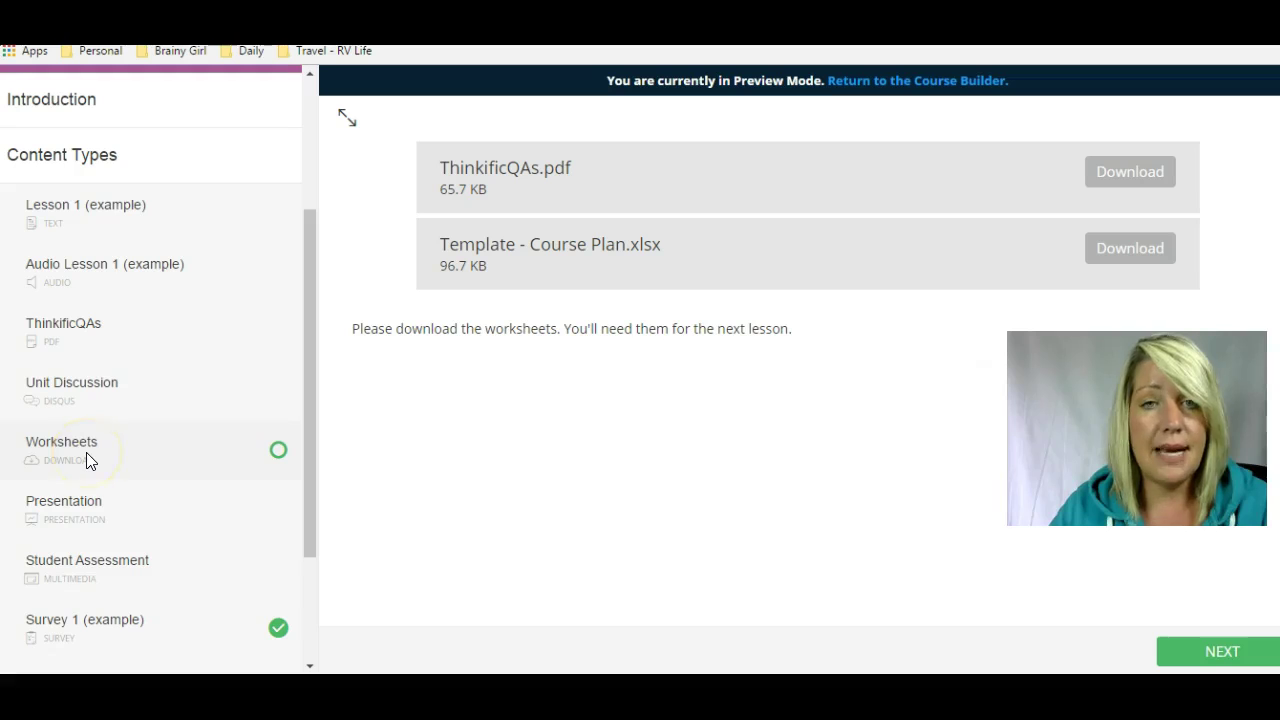
left_click(91, 519)
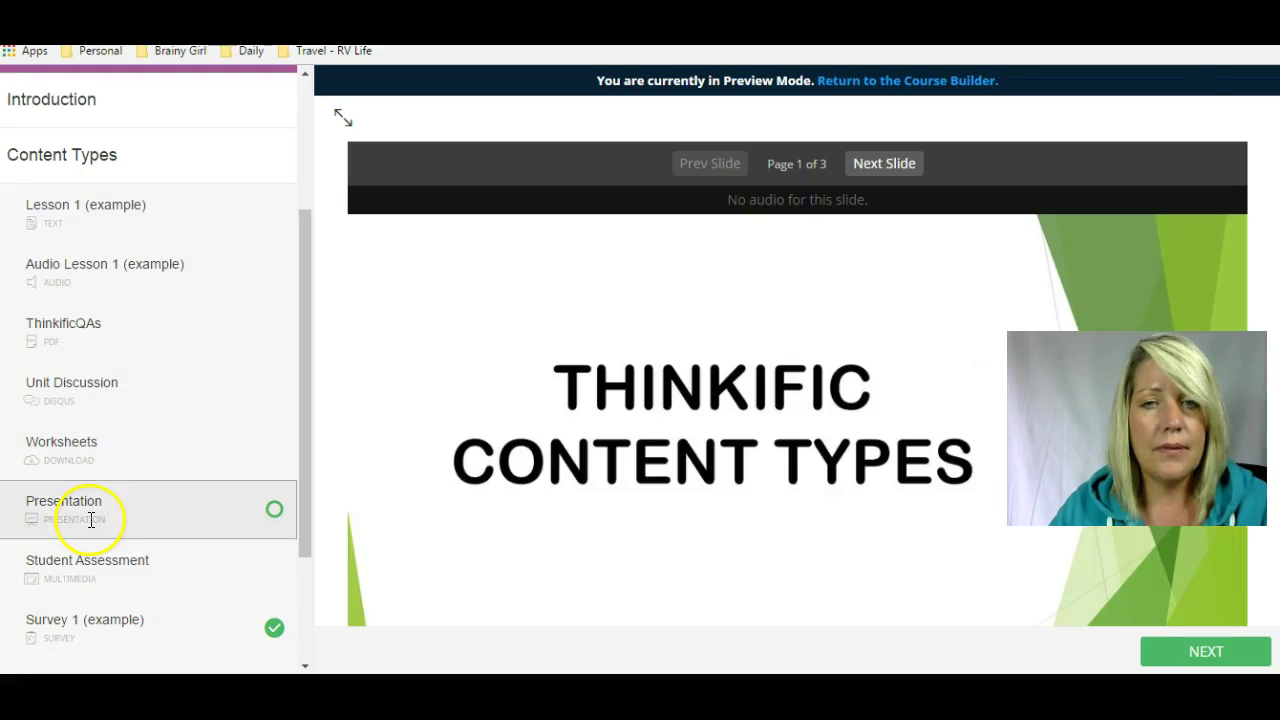
scroll(140, 432, "down", 2)
left_click(104, 399)
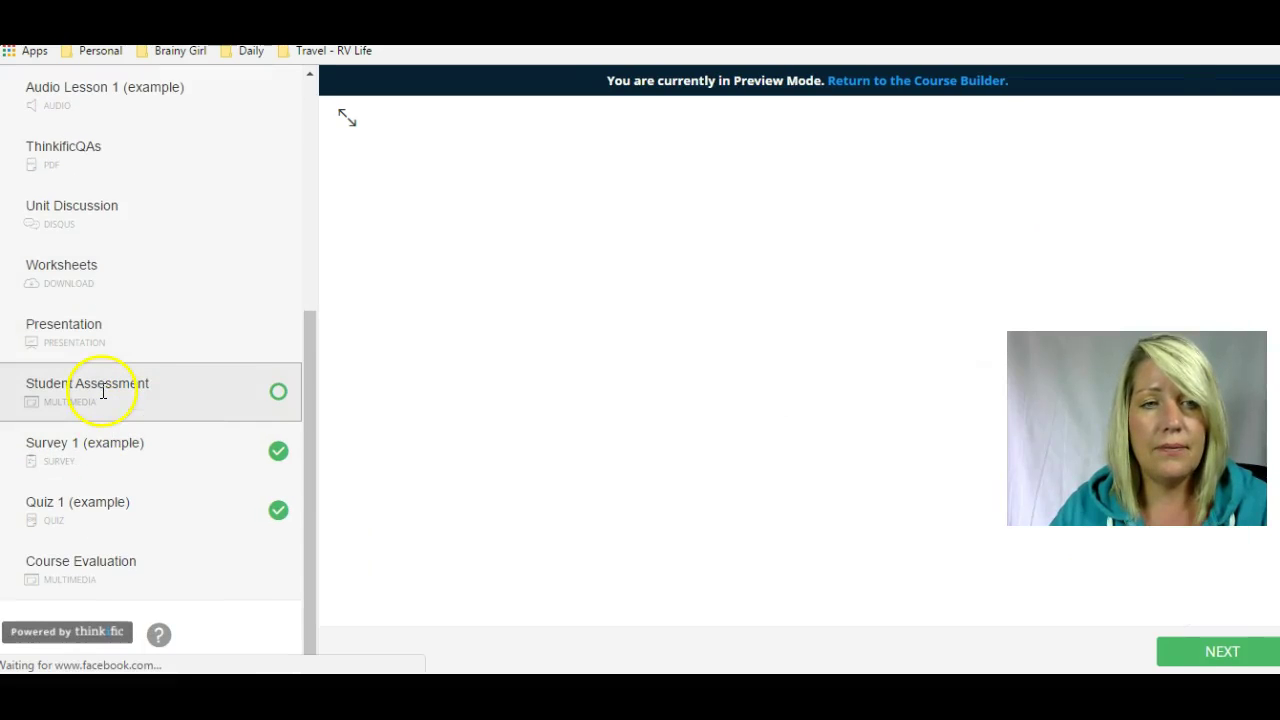
left_click(85, 451)
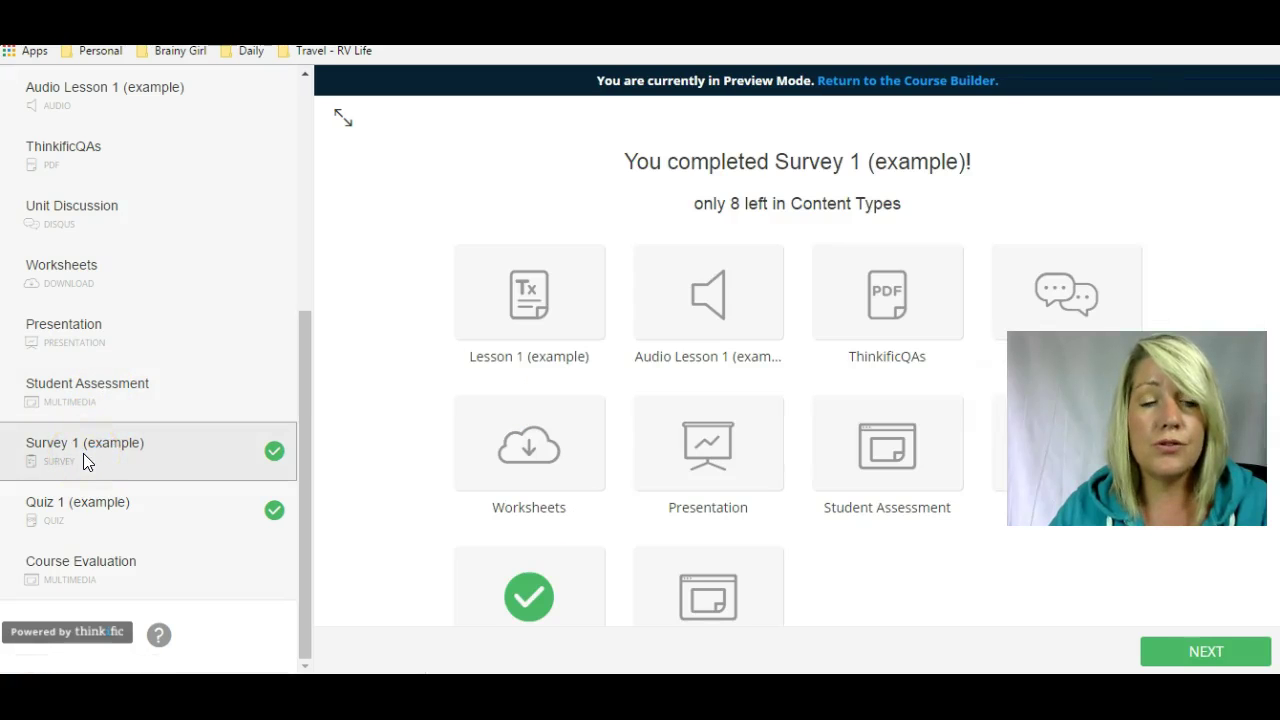
left_click(103, 519)
left_click(167, 487)
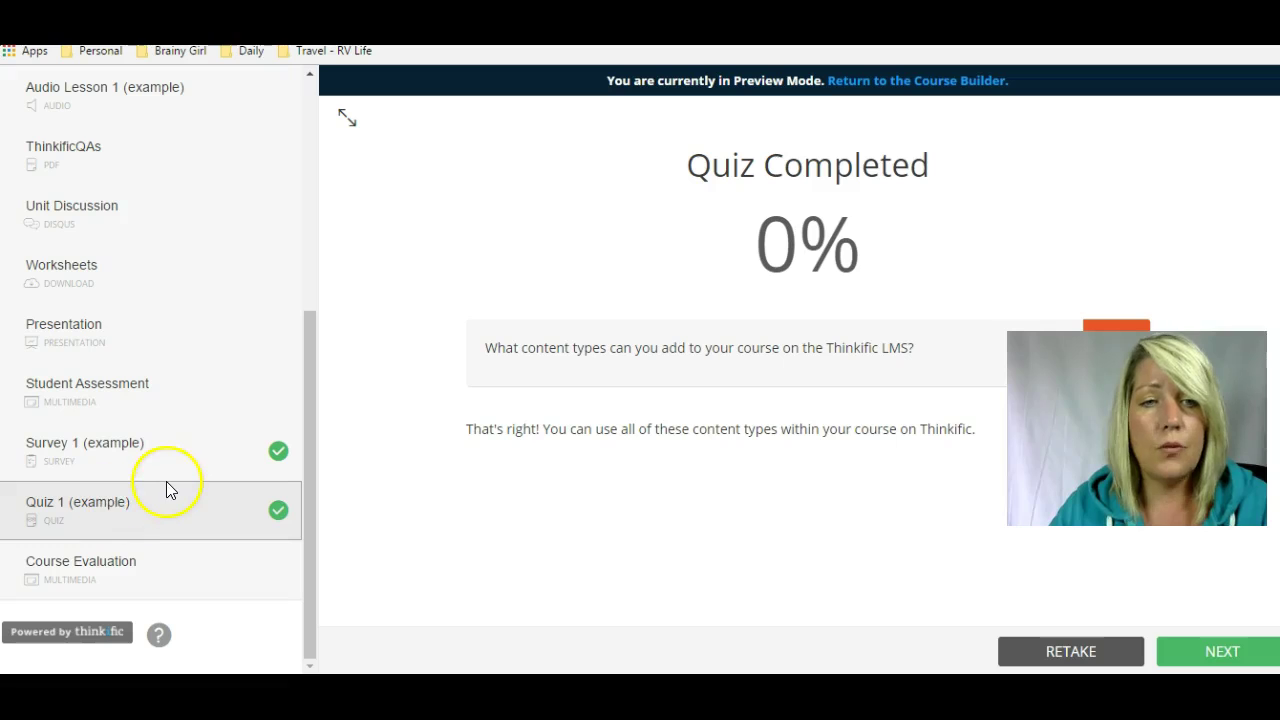